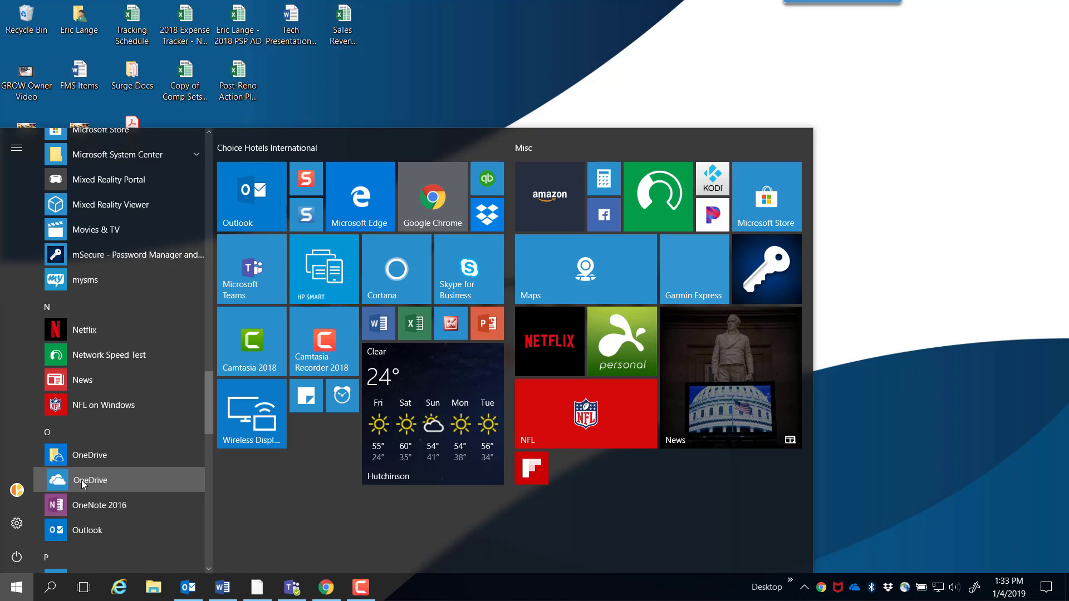
# Pin the OneDrive app to Start in the Choice Hotels International group and set its tile size to Small.
pyautogui.moveTo(83, 483); pyautogui.dragTo(309, 480)
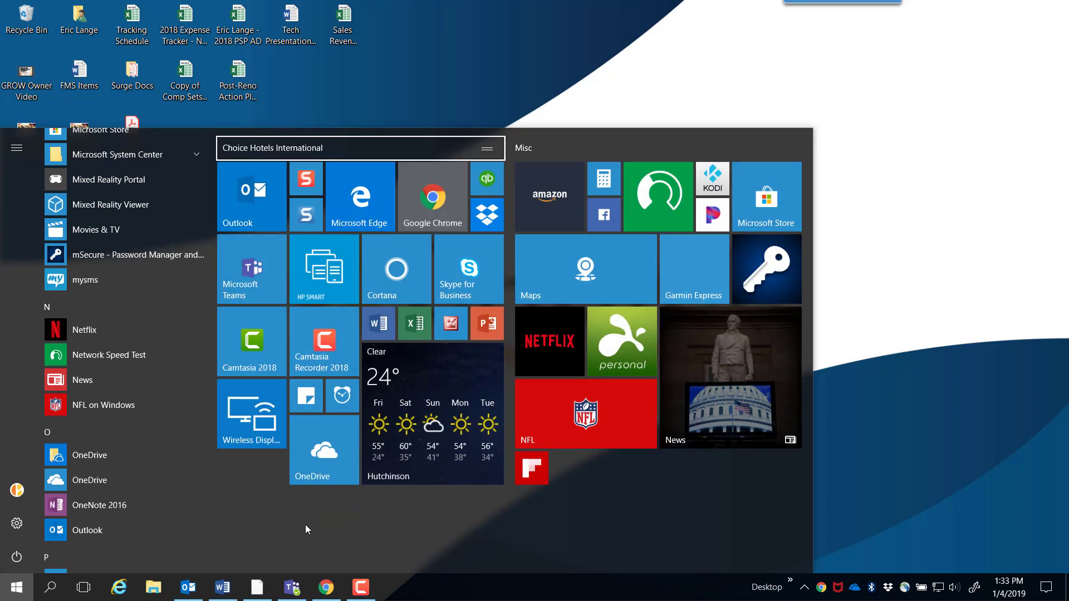
pyautogui.rightClick(328, 453)
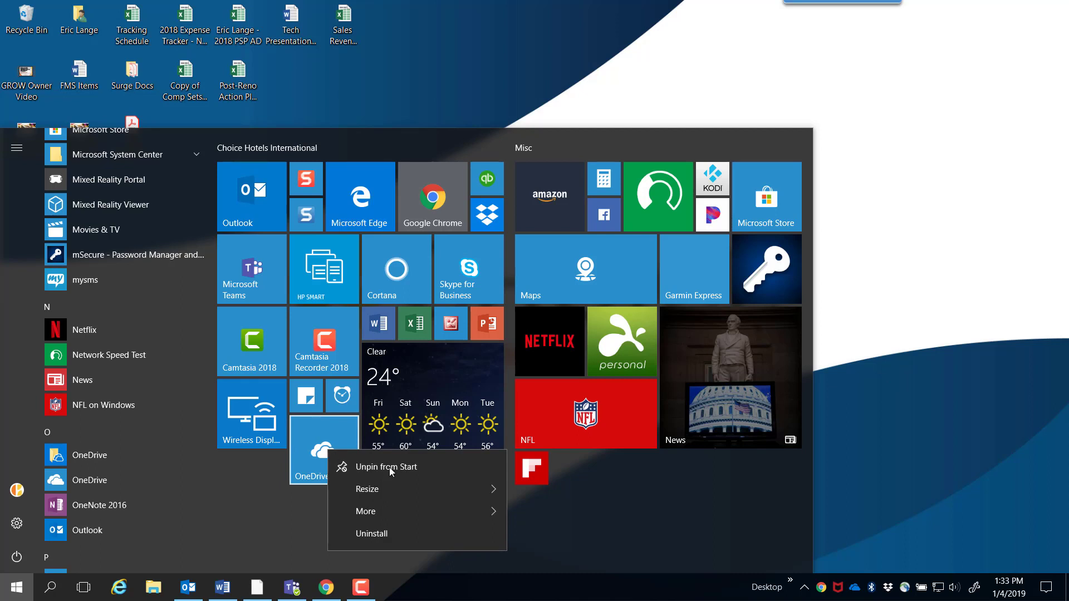
pyautogui.moveTo(404, 489)
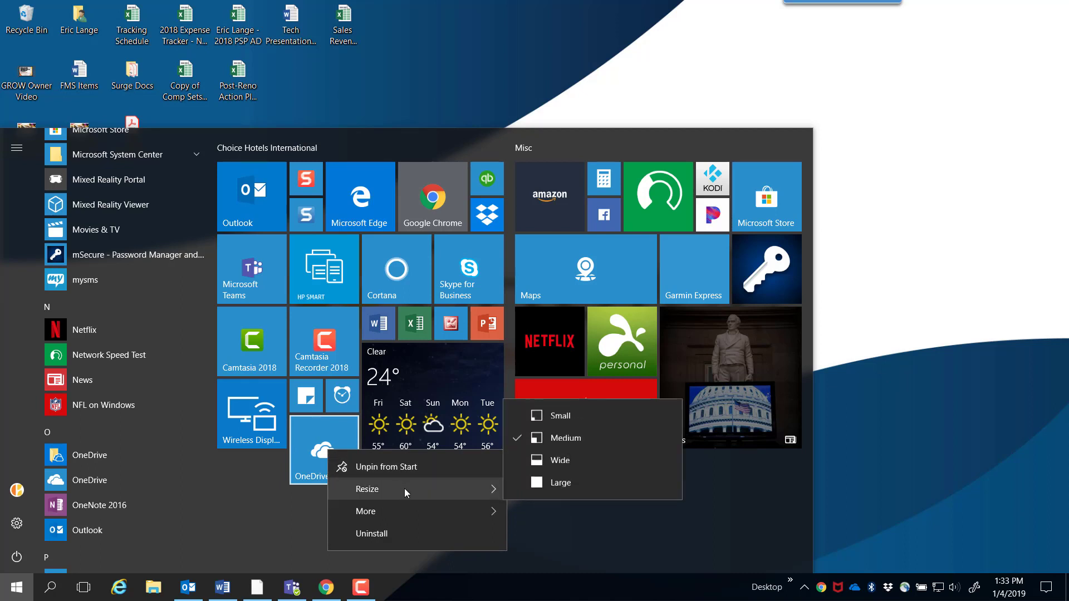
pyautogui.click(569, 419)
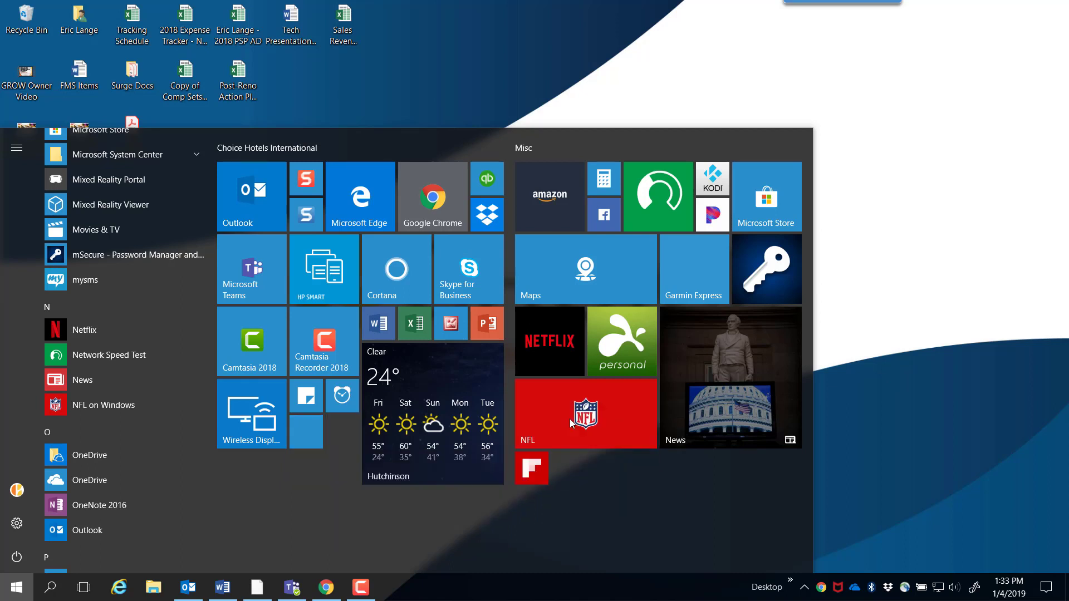
# Resize the OneDrive tile to Medium and reposition it under the Wireless Display tile and back beneath the two small tiles.
pyautogui.rightClick(302, 439)
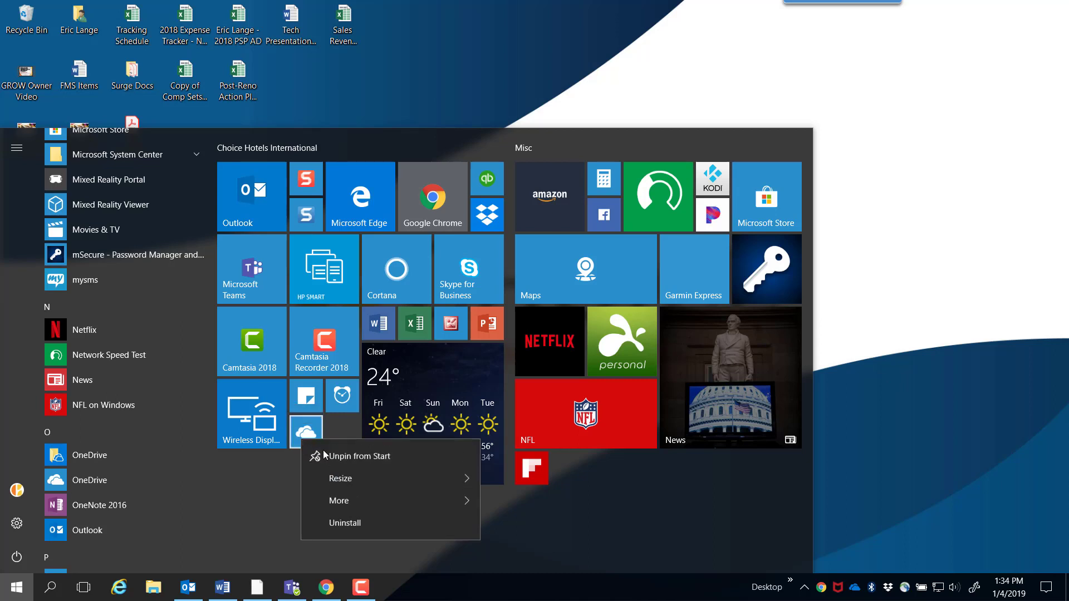
pyautogui.moveTo(398, 476)
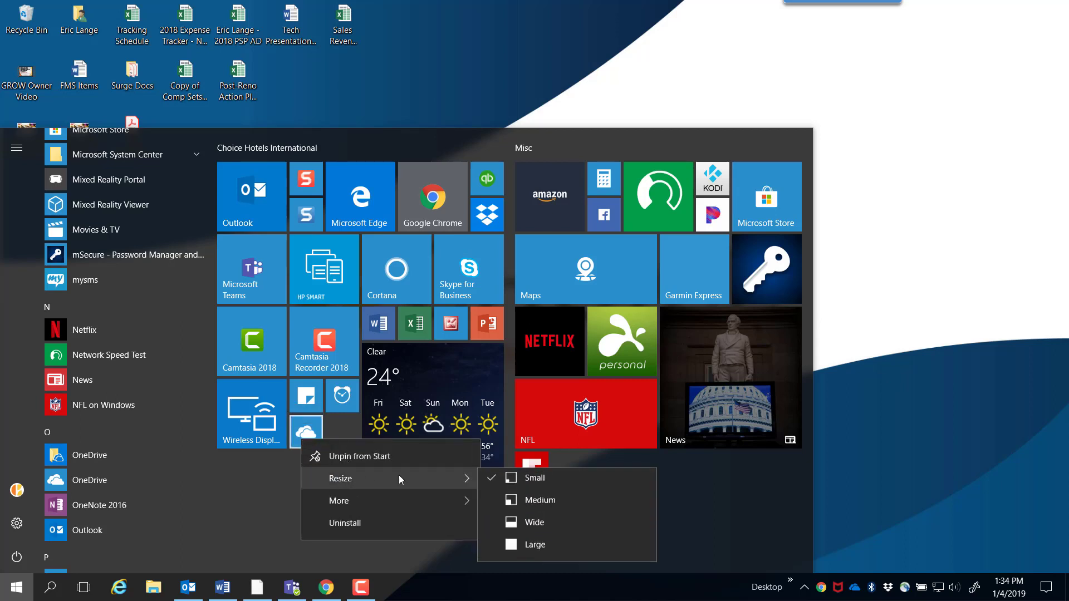
pyautogui.click(560, 506)
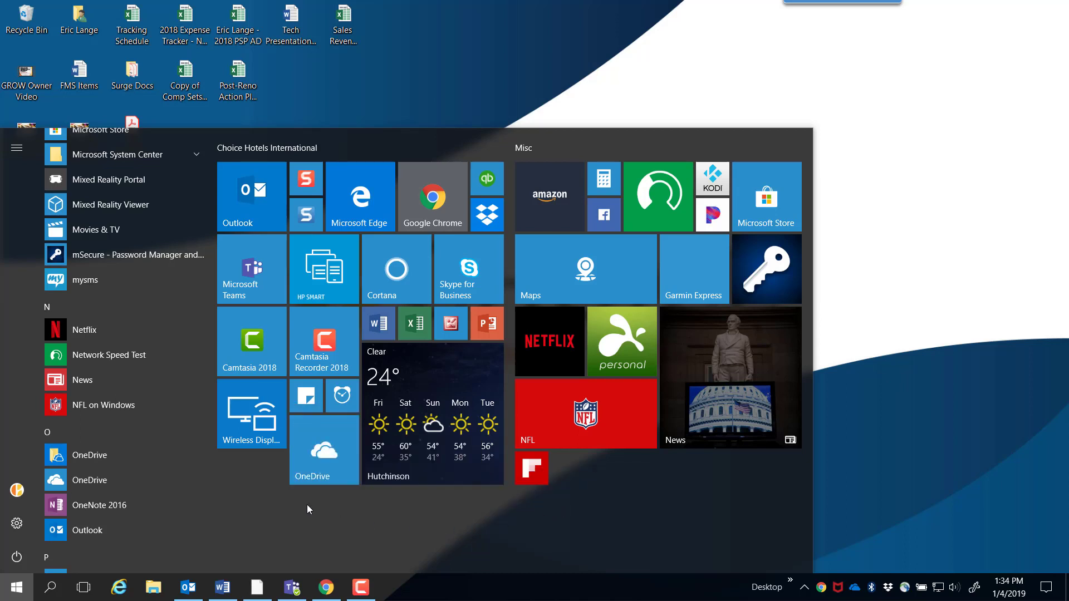
pyautogui.moveTo(326, 453); pyautogui.dragTo(248, 492)
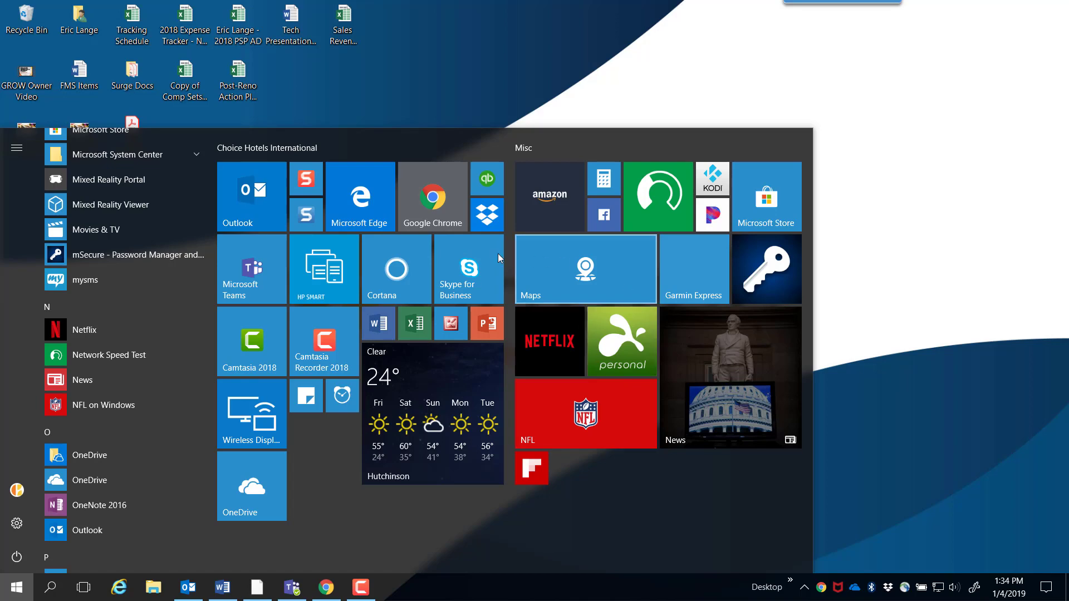
pyautogui.moveTo(261, 483); pyautogui.dragTo(335, 449)
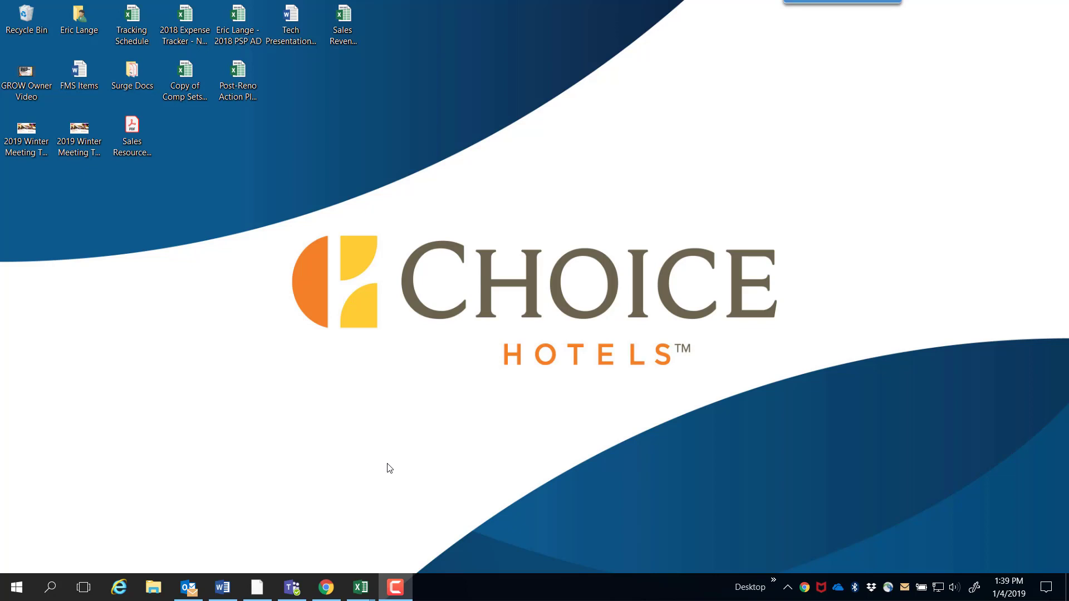
# Switch to the Chrome window with the ChoiceCentral homepage and snap it to the left half of the screen.
pyautogui.click(329, 589)
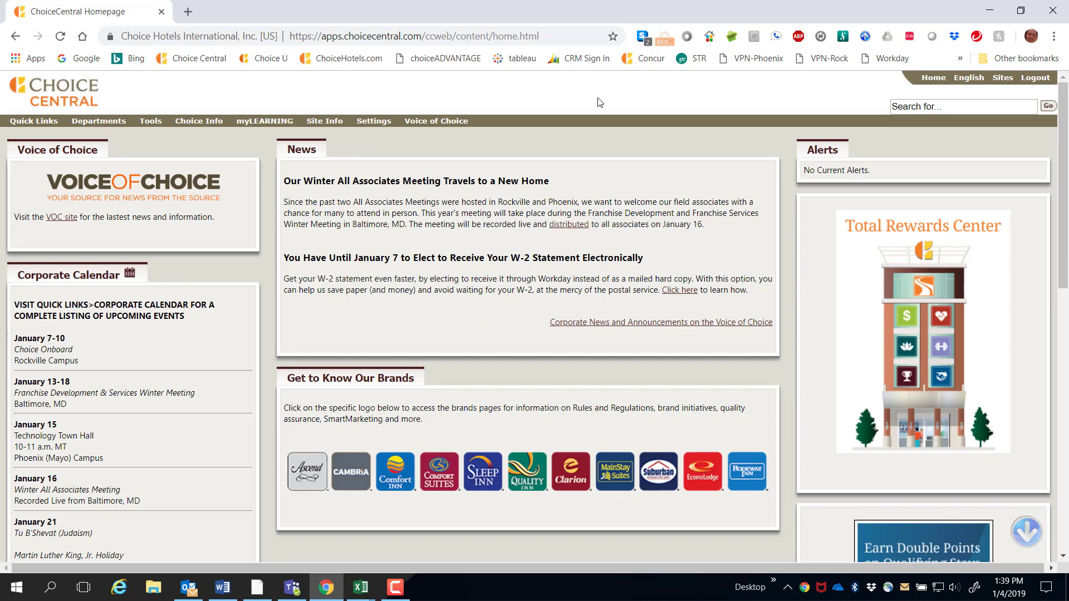
pyautogui.press('super+Left')
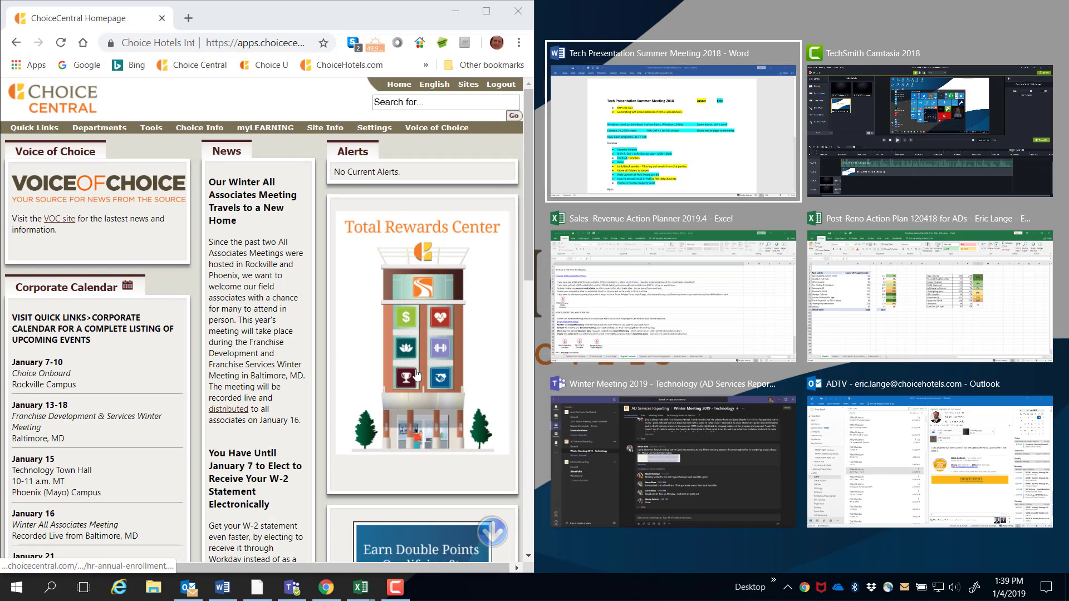
pyautogui.press('Escape')
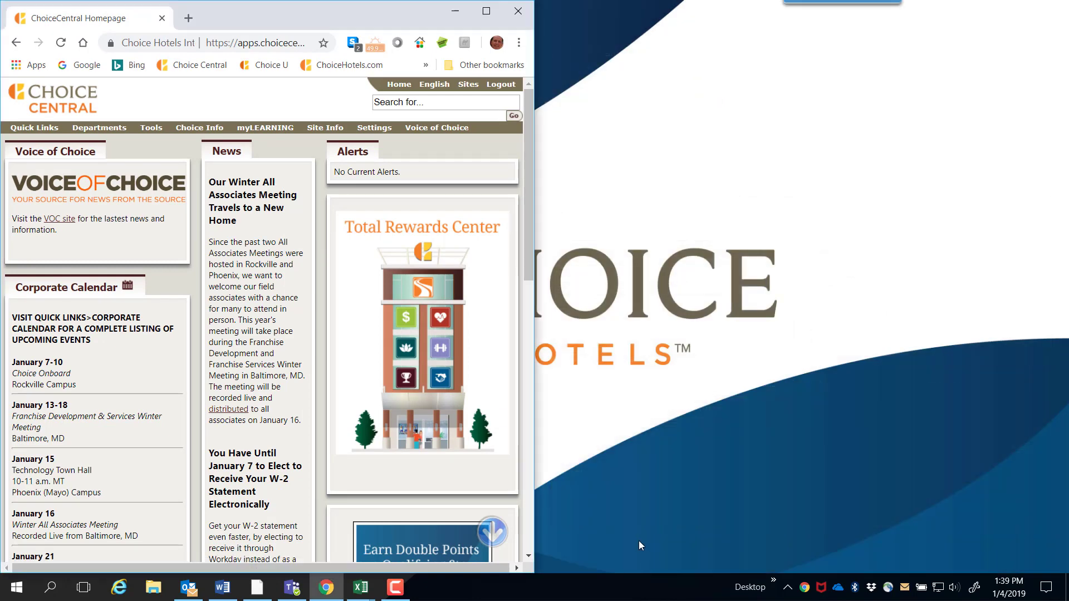
# Switch to the Sales Revenue Action Planner 2019.4 workbook in Excel, show its Sales Action Planner sheet and snap the window to the right half.
pyautogui.click(360, 587)
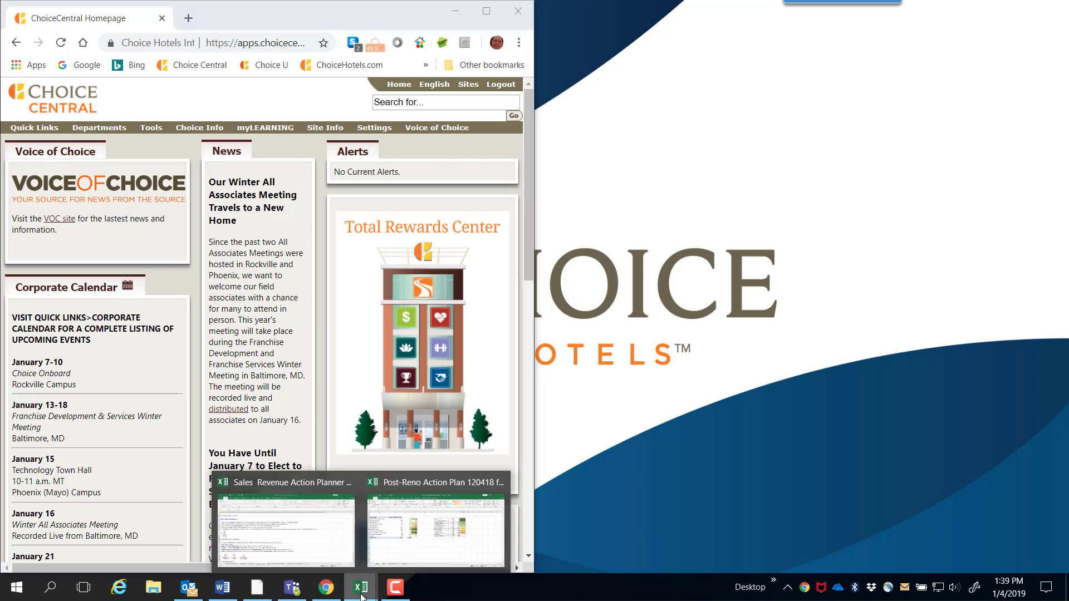
pyautogui.click(313, 534)
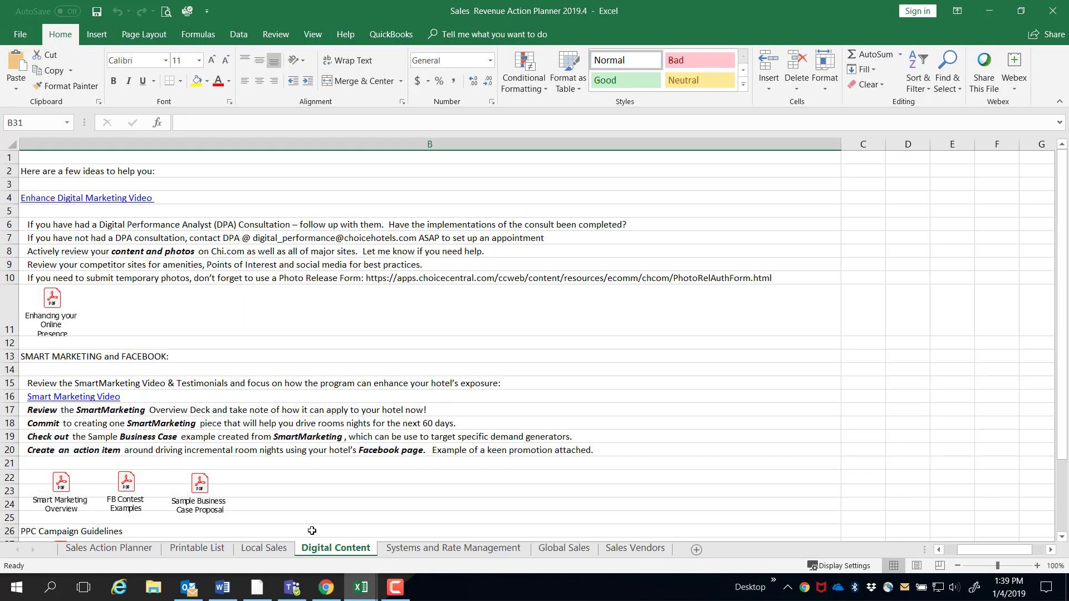
pyautogui.click(109, 548)
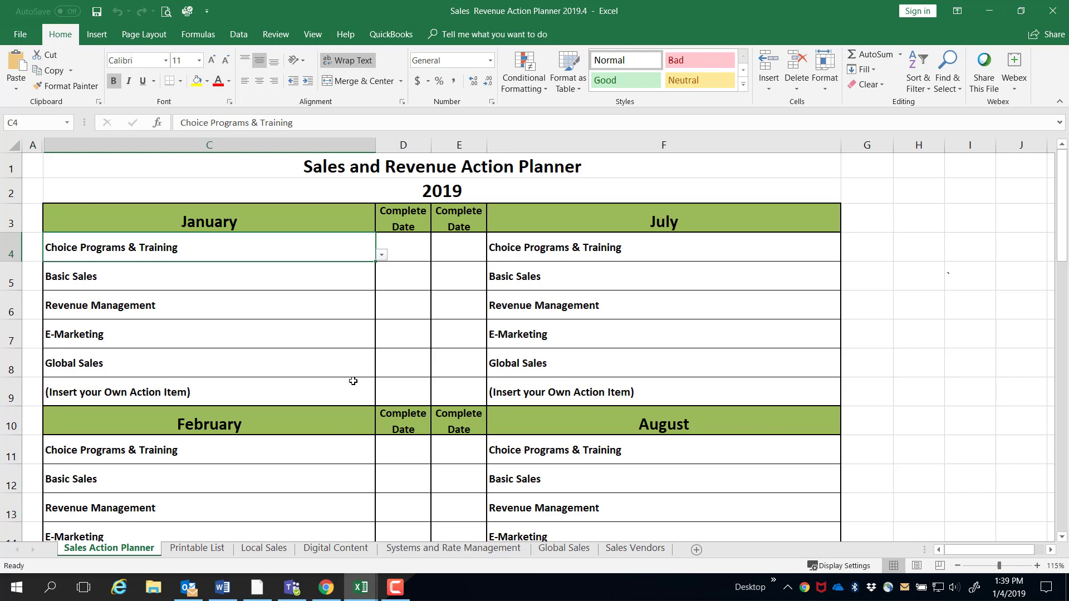
pyautogui.press('super+Right')
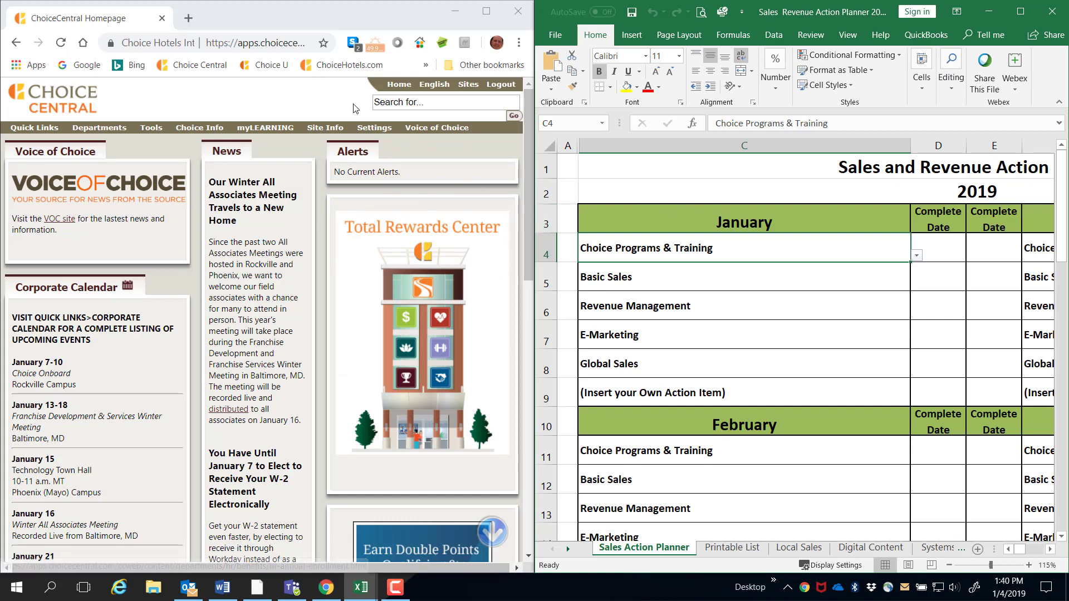
# Unsnap and maximize the ChoiceCentral browser window and move it onto the adjacent display.
pyautogui.click(324, 12)
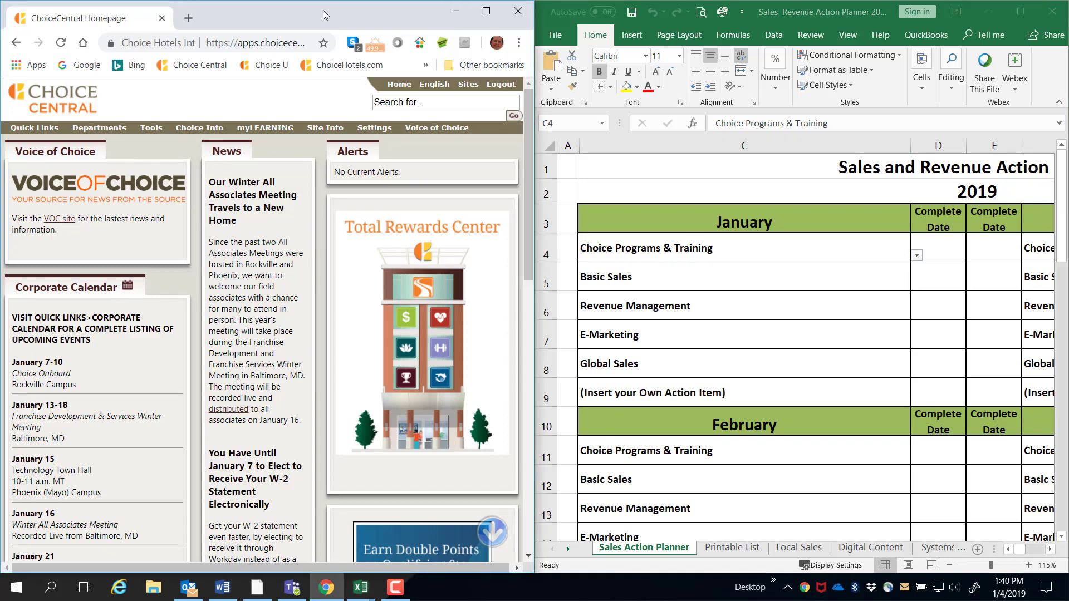
pyautogui.moveTo(325, 15); pyautogui.dragTo(817, 69)
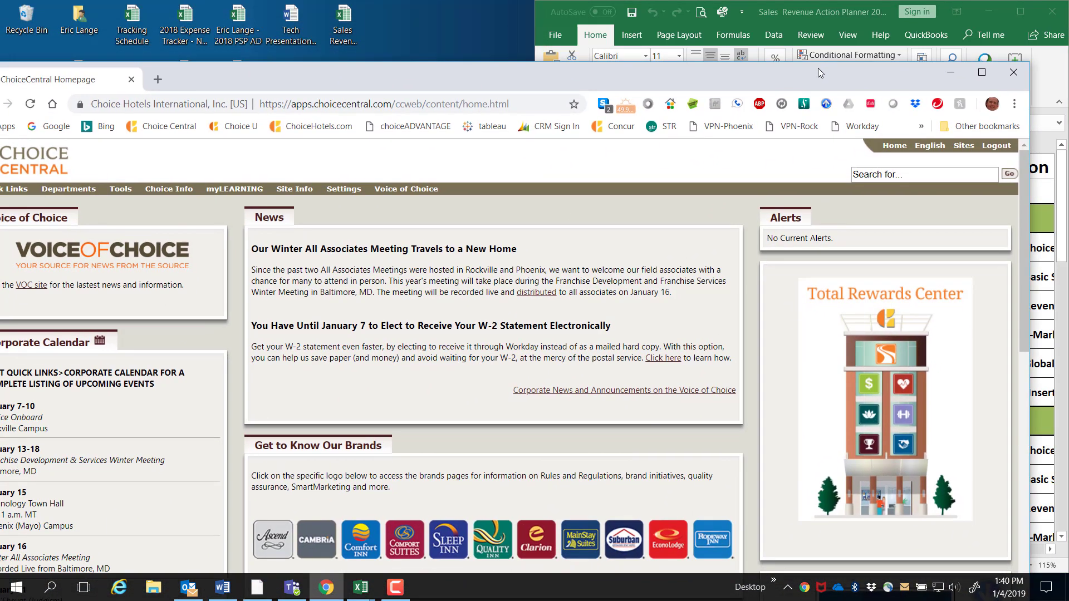
pyautogui.click(979, 71)
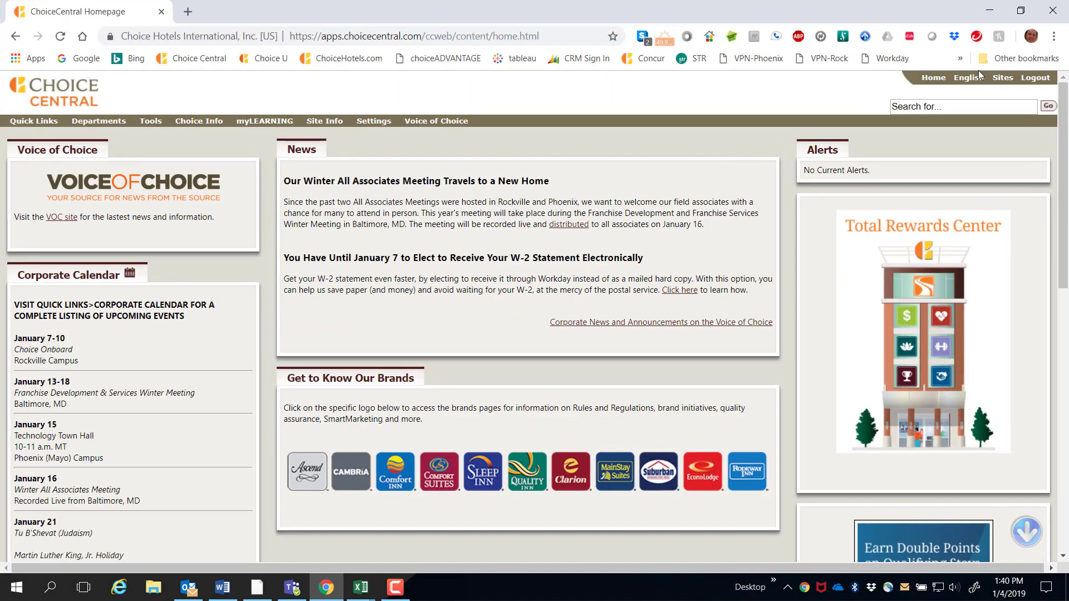
pyautogui.moveTo(759, 17); pyautogui.dragTo(1068, 211)
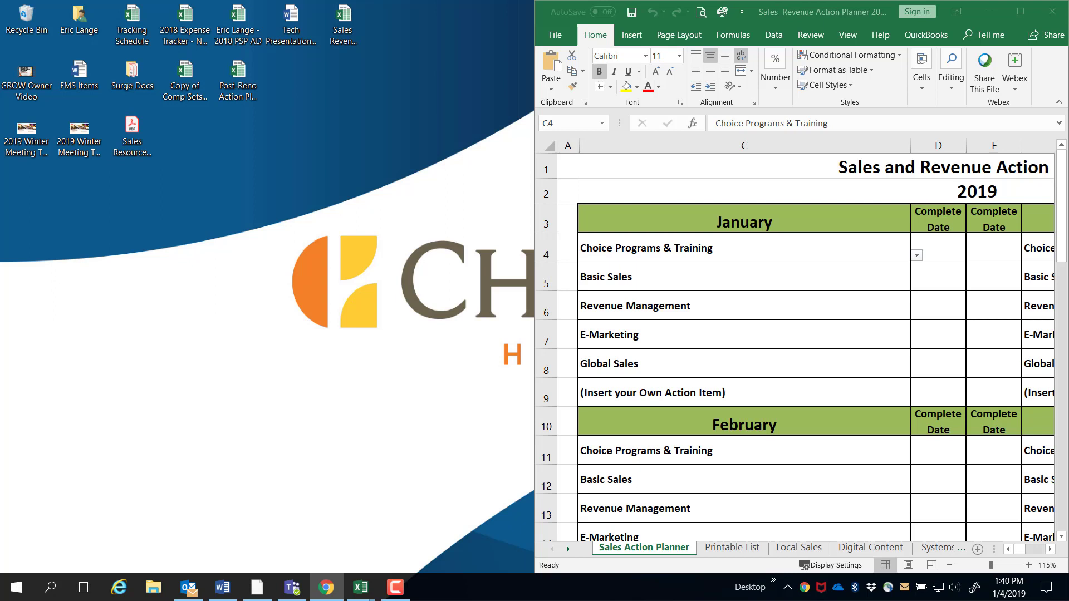
# Maximize the Sales Revenue Action Planner workbook and snap it back to the right half, leaving the other half without a window.
pyautogui.click(1022, 11)
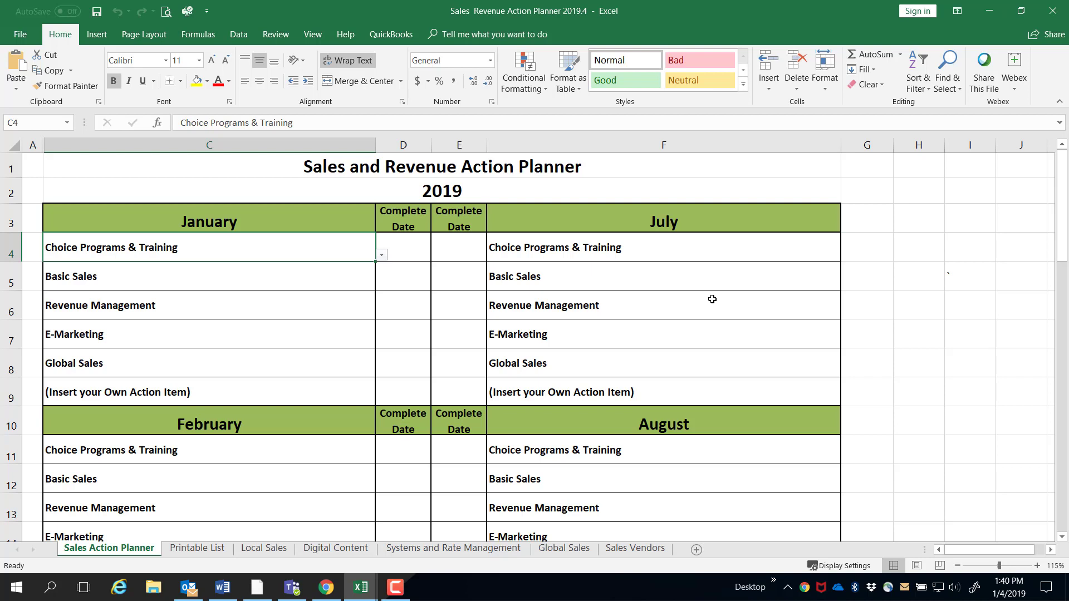
pyautogui.click(674, 162)
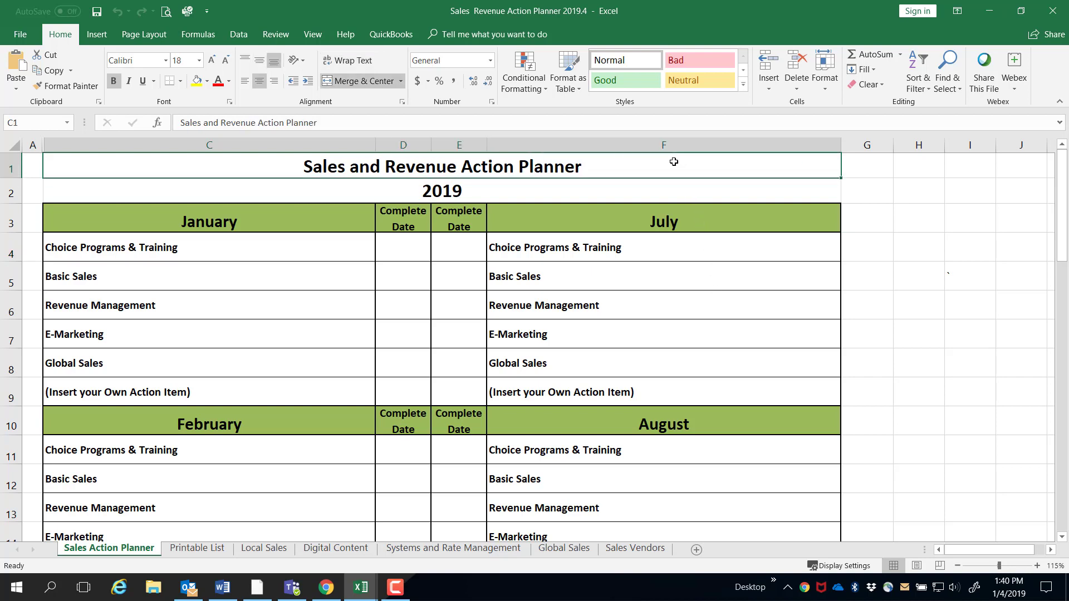
pyautogui.press('super+Right')
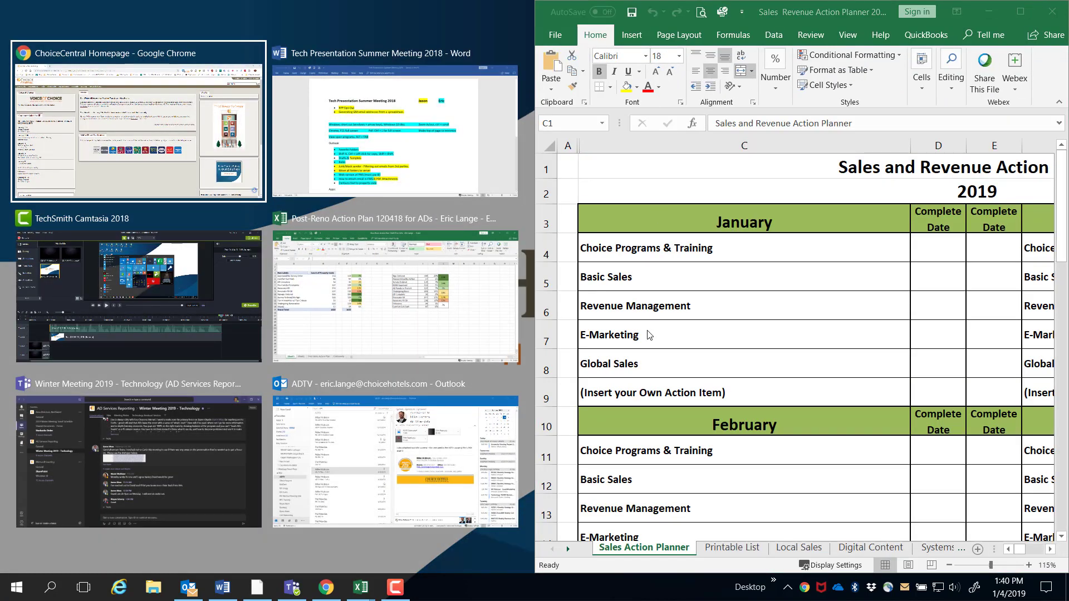
pyautogui.click(403, 557)
# Open the Post-Reno Action Plan 120418 workbook window and snap it to the left half beside the action planner.
pyautogui.click(362, 587)
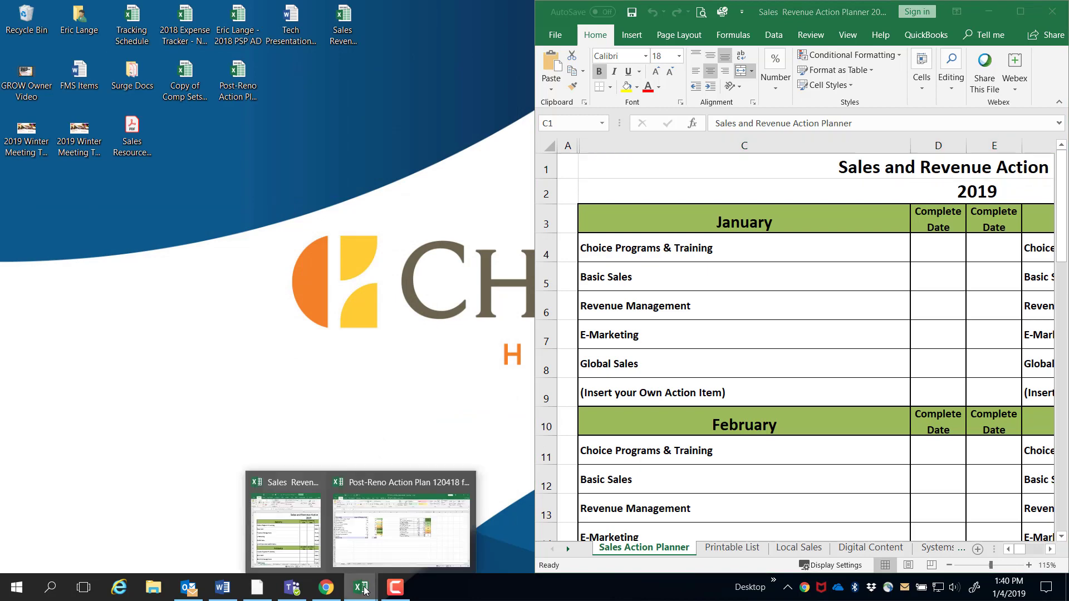
pyautogui.click(375, 529)
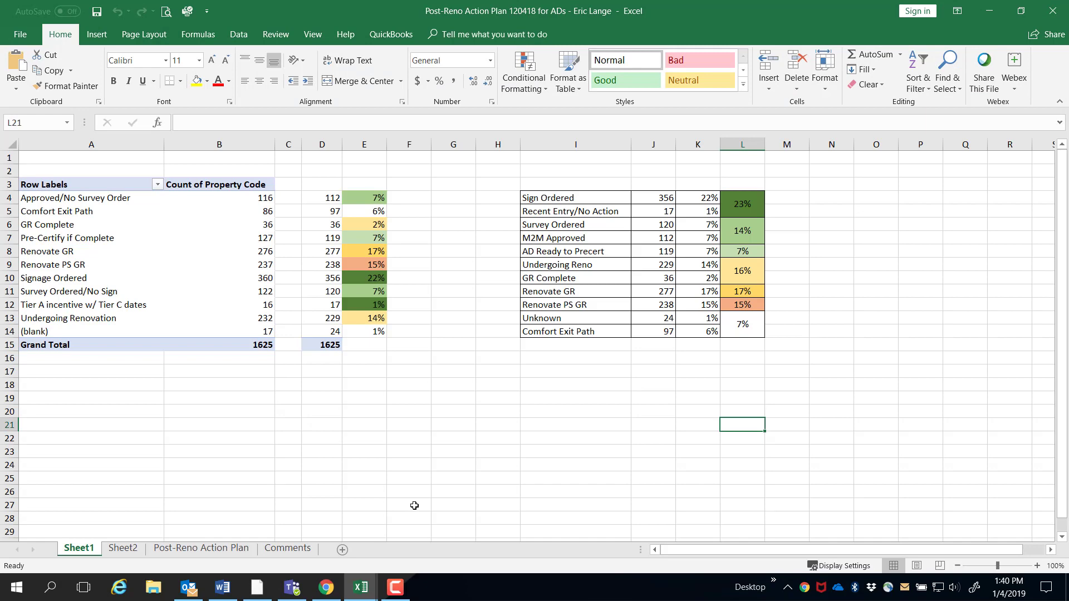
pyautogui.press('super+Left')
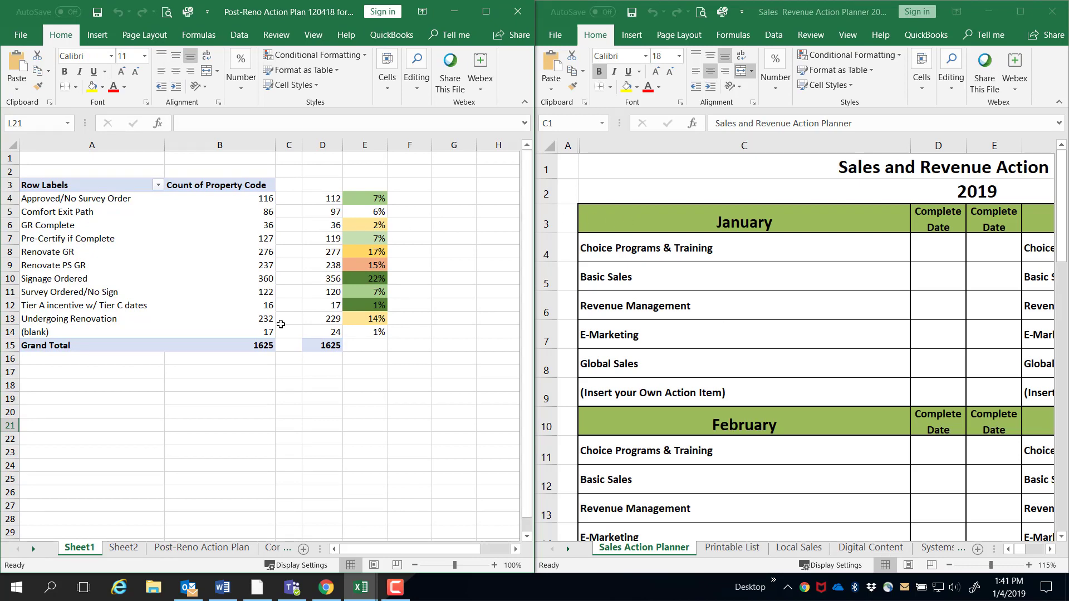
# Make each of the two side-by-side workbooks active in turn and minimize both windows.
pyautogui.click(226, 398)
pyautogui.click(643, 373)
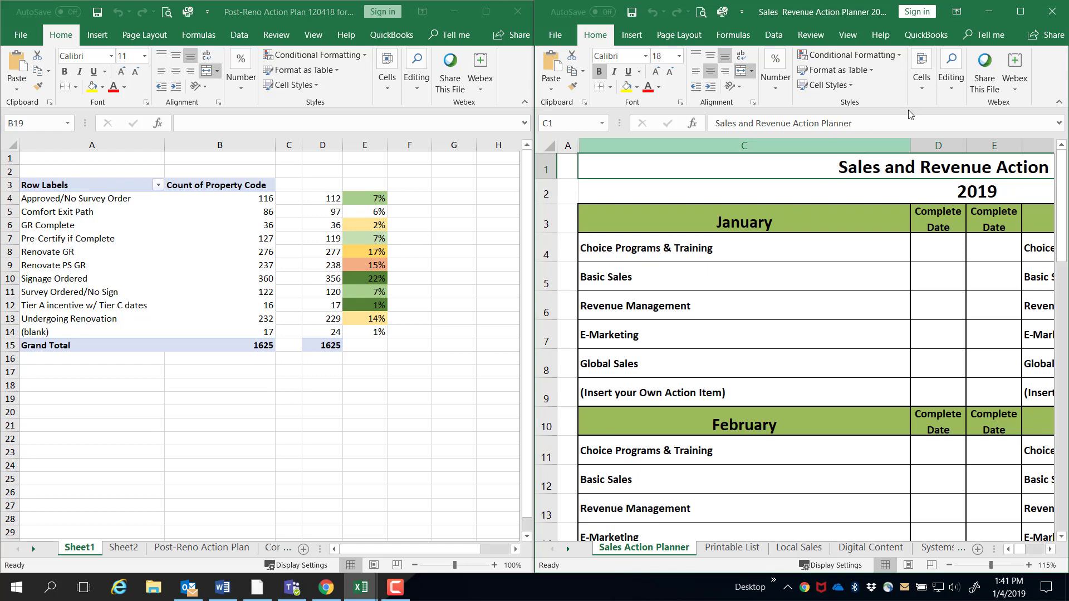
pyautogui.click(996, 12)
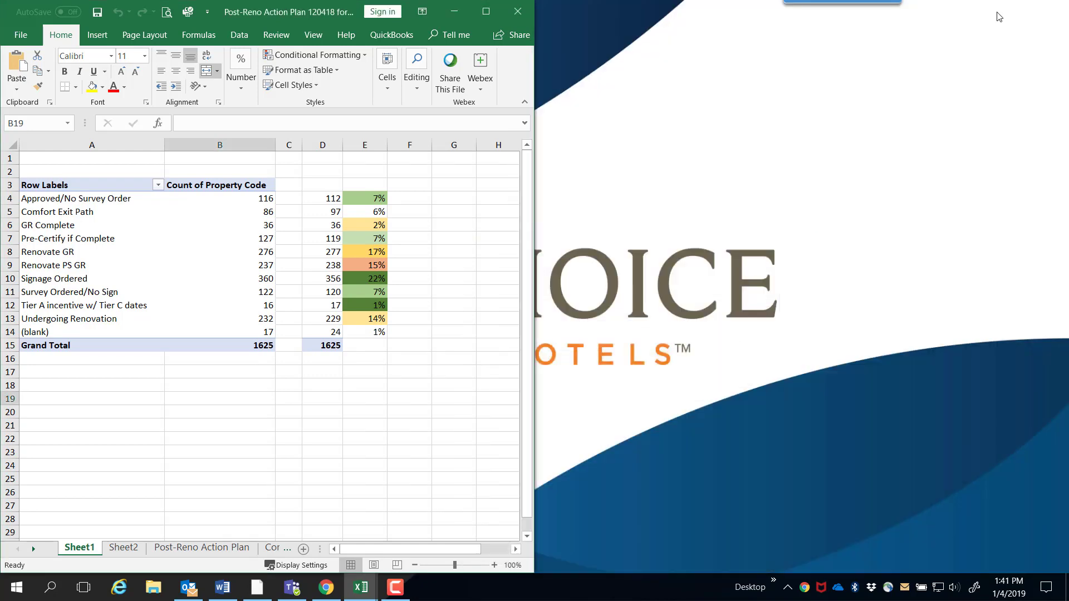
pyautogui.click(454, 12)
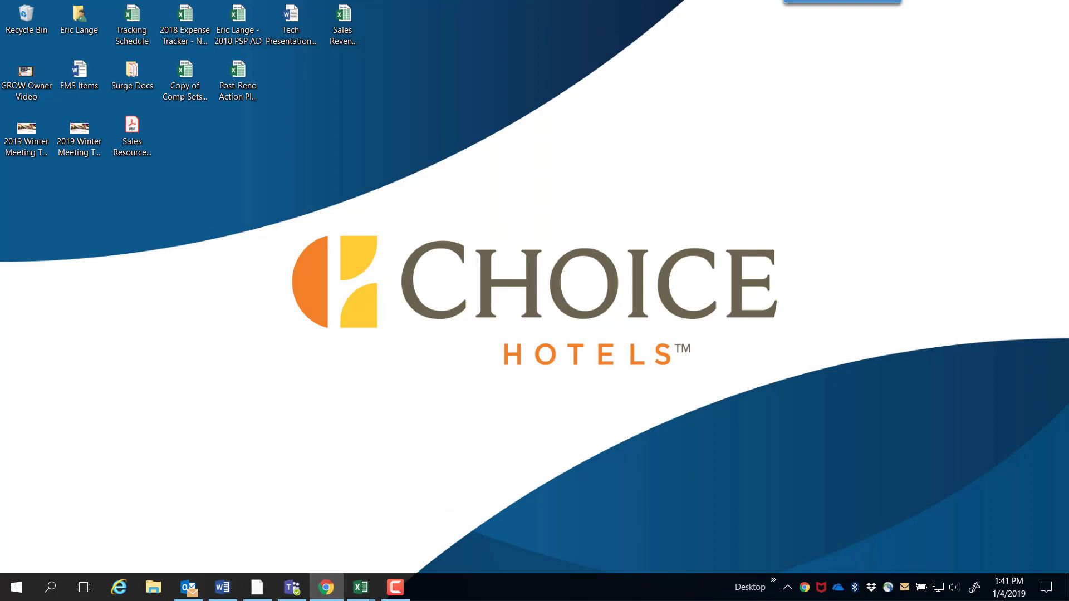
# Return the ChoiceCentral browser window to the main display maximized and enlarge the page zoom.
pyautogui.moveTo(1068, 62); pyautogui.dragTo(449, 52)
pyautogui.click(983, 56)
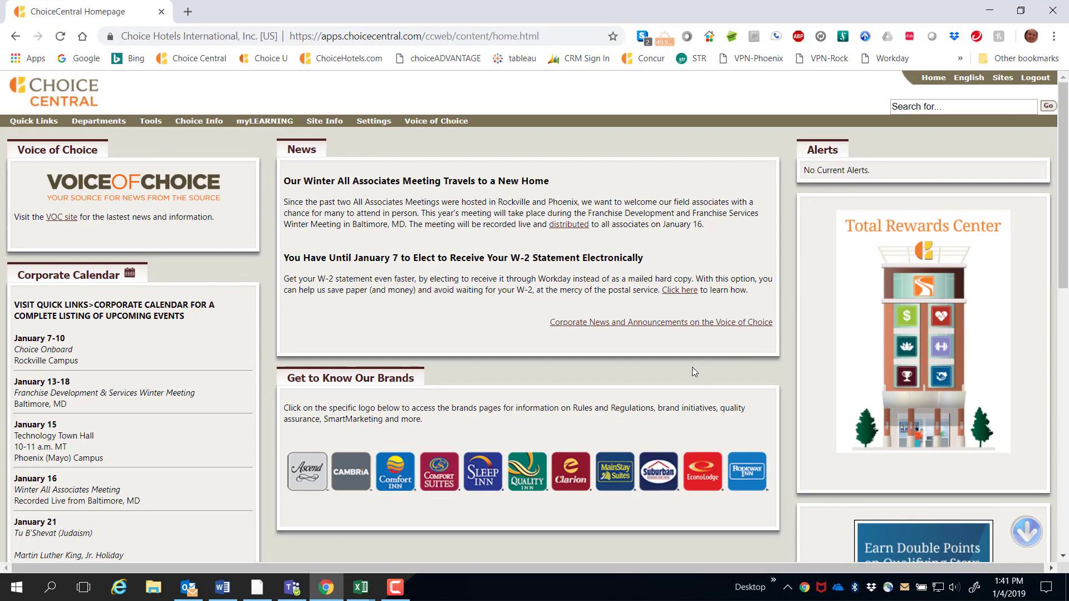
pyautogui.hotkey('ctrl', '+')
pyautogui.hotkey('ctrl', '+')
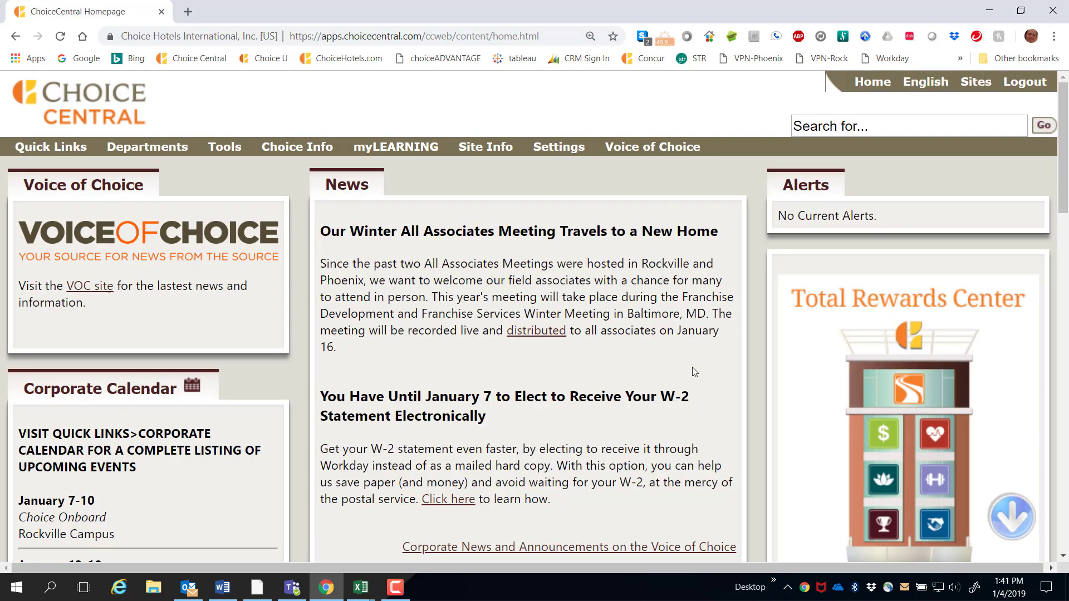
# Reduce the ChoiceCentral page zoom to 75%.
pyautogui.hotkey('ctrl', '-')
pyautogui.hotkey('ctrl', '-')
pyautogui.hotkey('ctrl', '-')
pyautogui.hotkey('ctrl', '-')
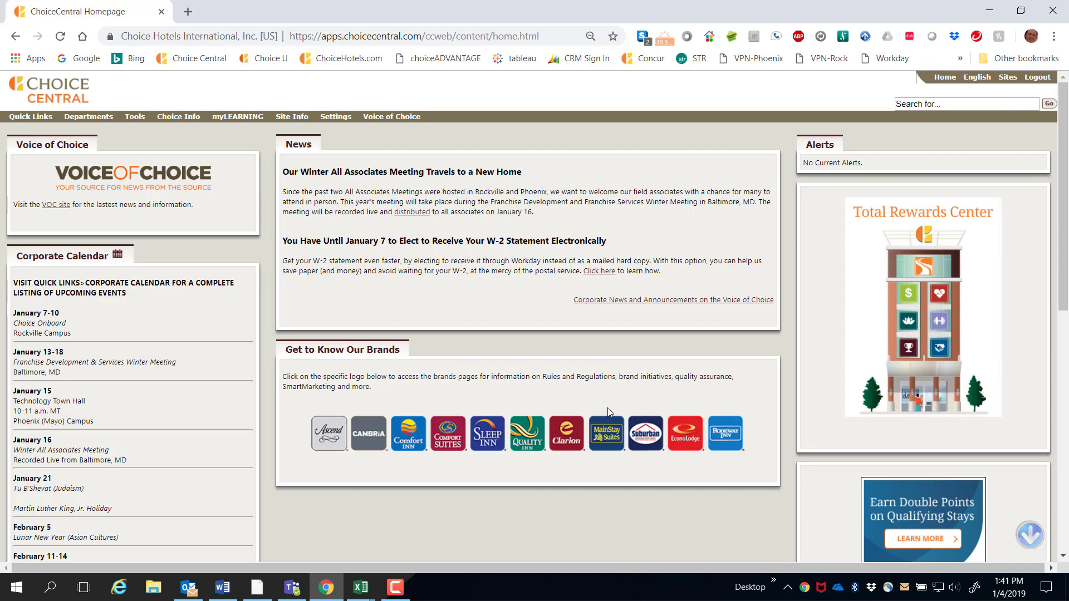
pyautogui.hotkey('ctrl', '-')
pyautogui.hotkey('ctrl', '-')
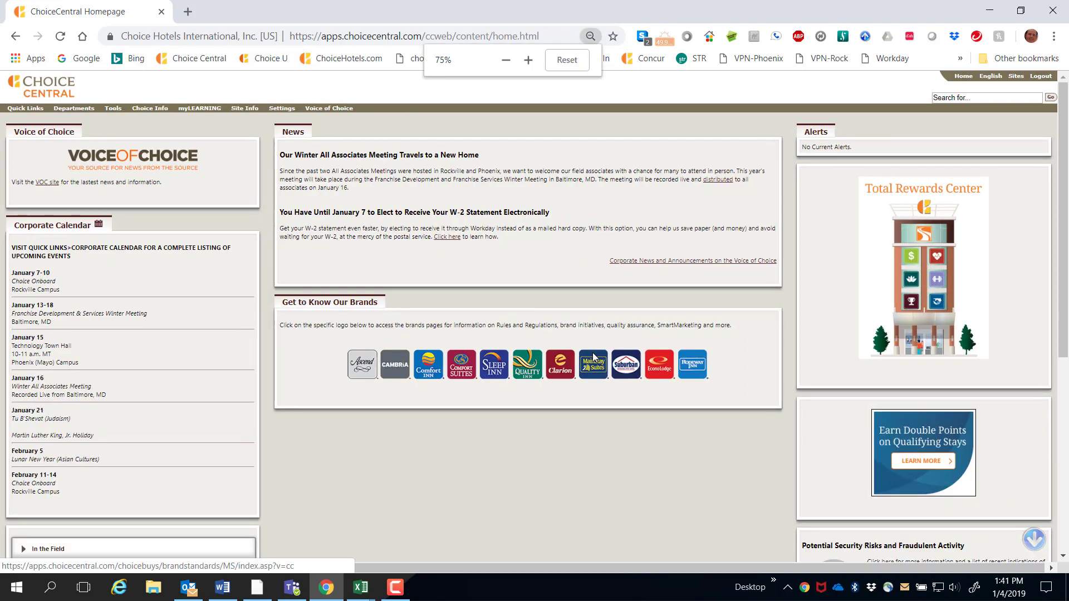
# Increase the ChoiceCentral page zoom to 110%.
pyautogui.hotkey('ctrl', '+')
pyautogui.hotkey('ctrl', '+')
pyautogui.hotkey('ctrl', '+')
pyautogui.hotkey('ctrl', '+')
pyautogui.hotkey('ctrl', '+')
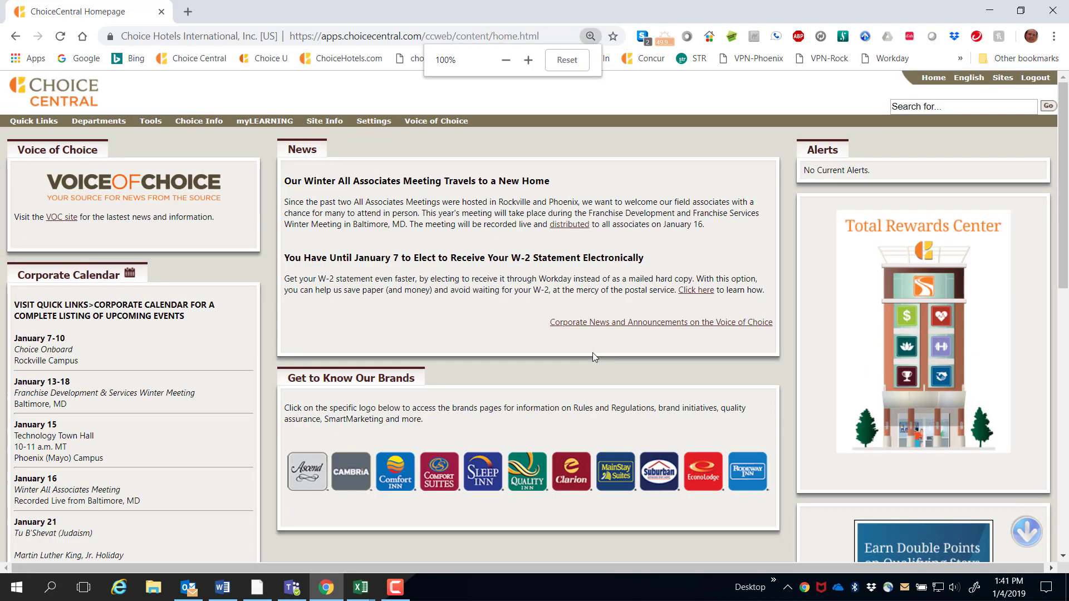
pyautogui.hotkey('ctrl', '-')
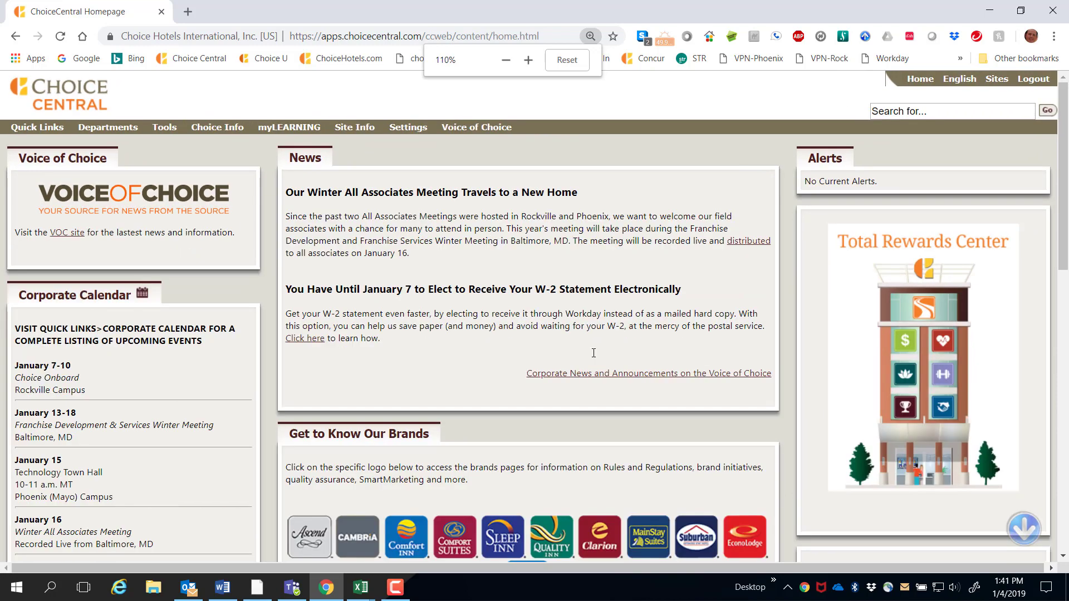
# Restore the minimized Post-Reno Action Plan and Sales Revenue Action Planner workbooks in Excel so they sit side by side.
pyautogui.click(361, 589)
pyautogui.click(400, 535)
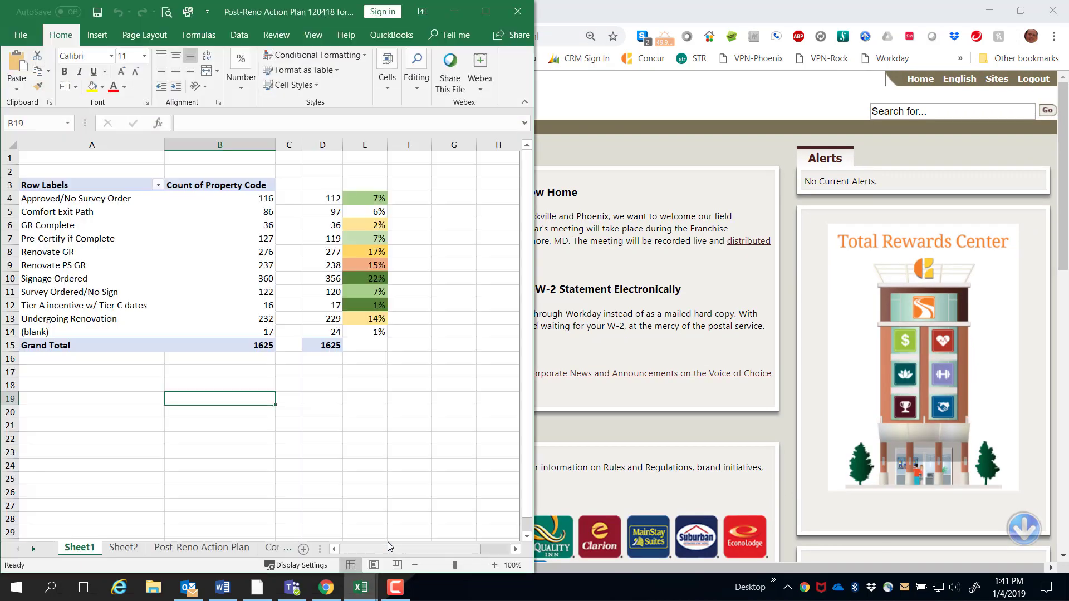
pyautogui.click(360, 588)
pyautogui.click(331, 534)
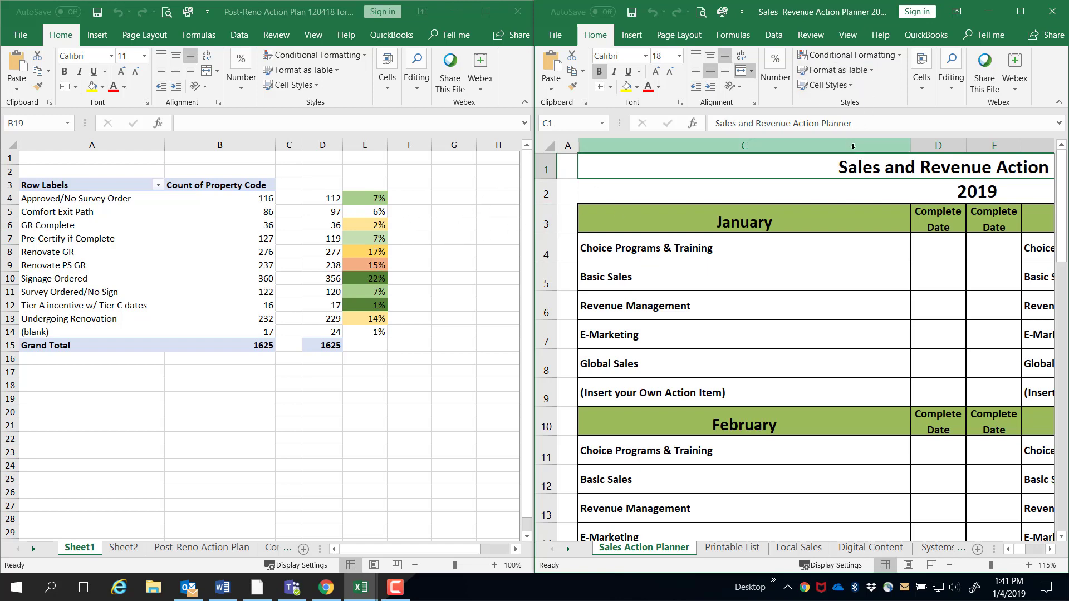
# Maximize the Sales Revenue Action Planner workbook and change its sheet zoom to 85%, 145% and finally 100%.
pyautogui.click(1021, 12)
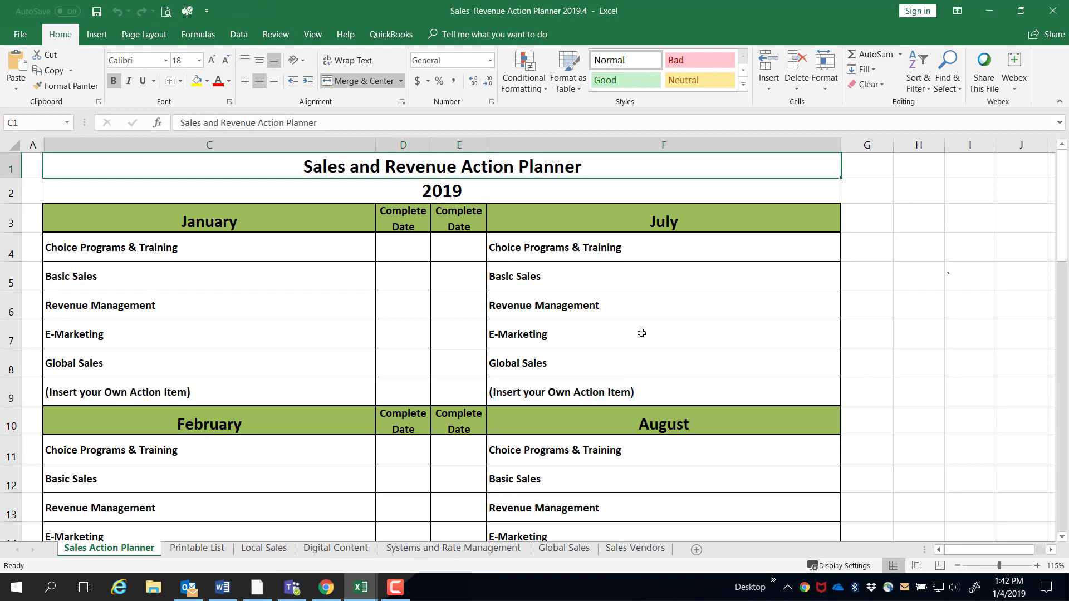
pyautogui.scroll(-3, 641, 333)
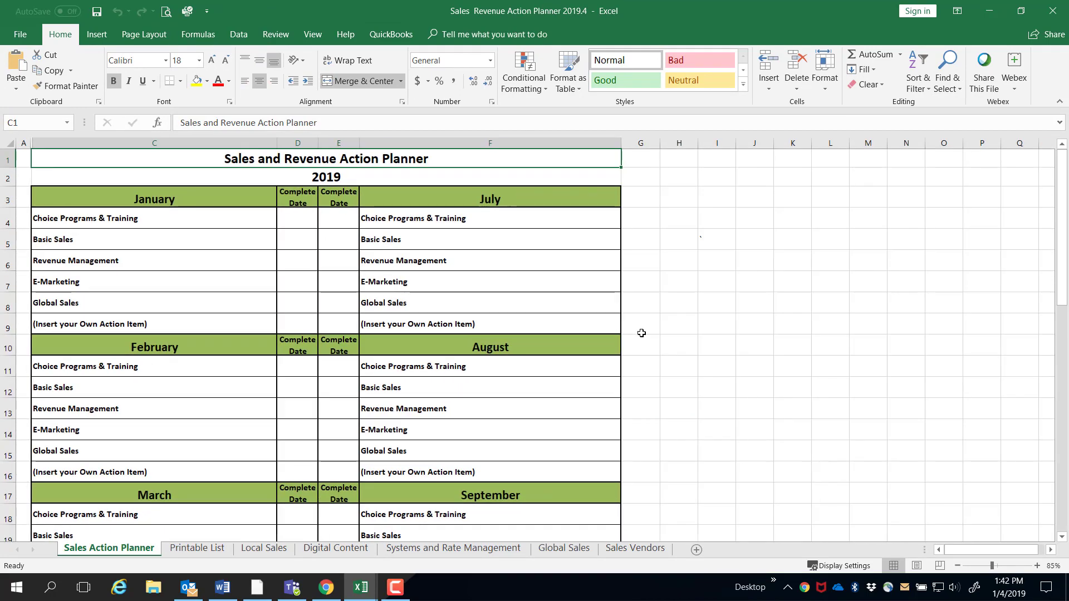
pyautogui.scroll(3, 641, 333)
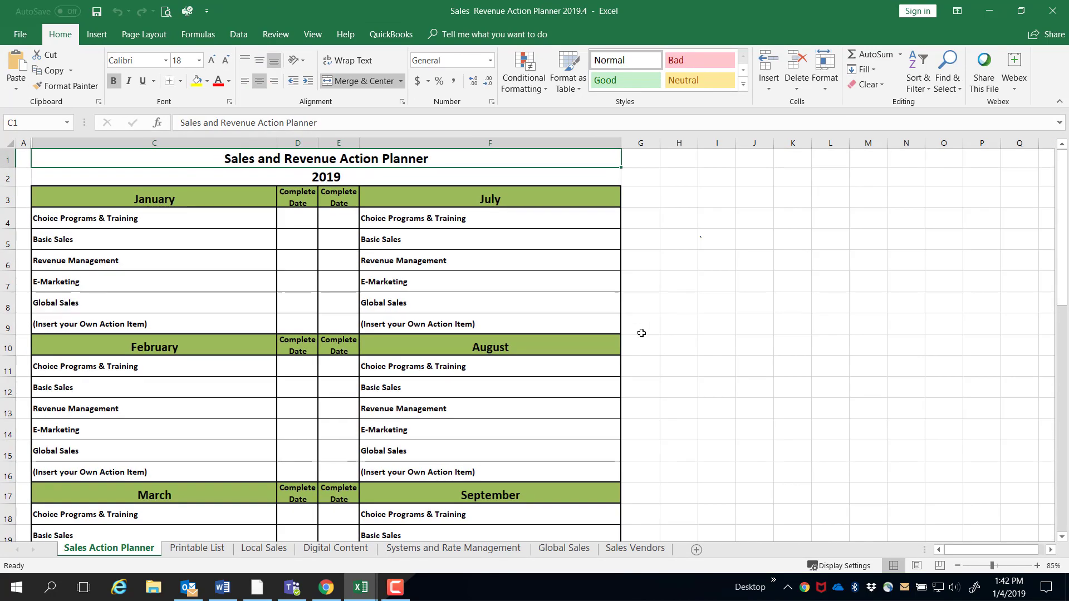
pyautogui.scroll(3, 641, 333)
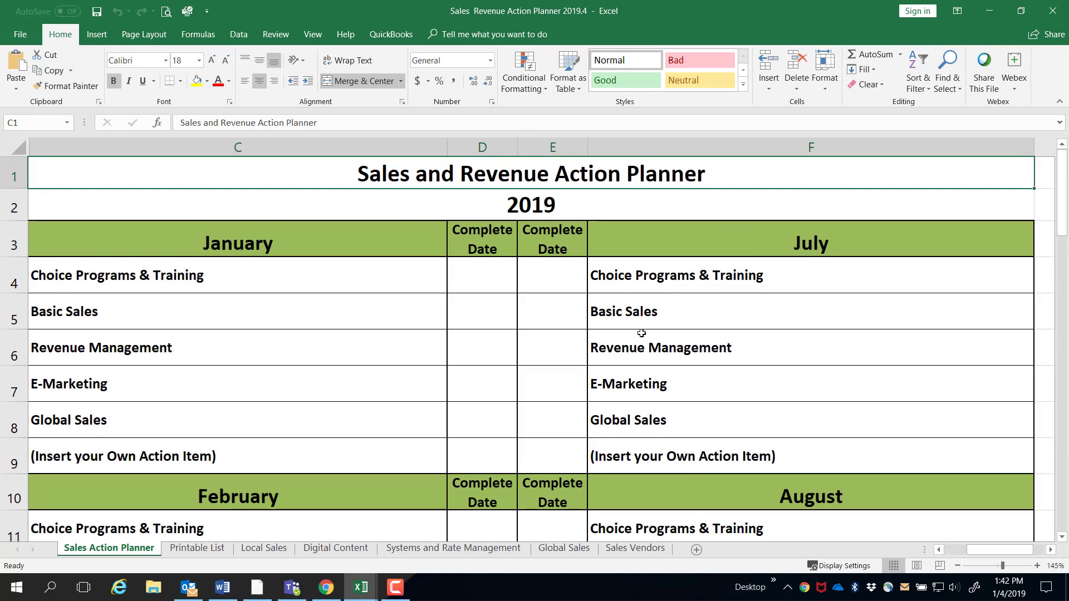
pyautogui.scroll(-4, 641, 333)
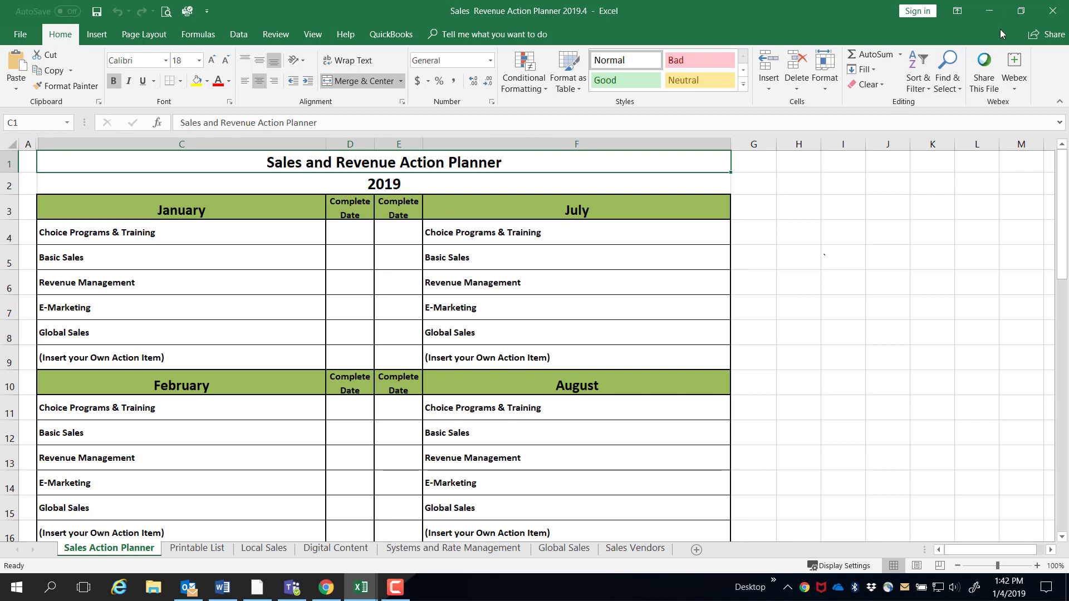
# Minimize the Sales Revenue Action Planner, close the Post-Reno Action Plan workbook and make the ChoiceCentral browser window active.
pyautogui.click(996, 15)
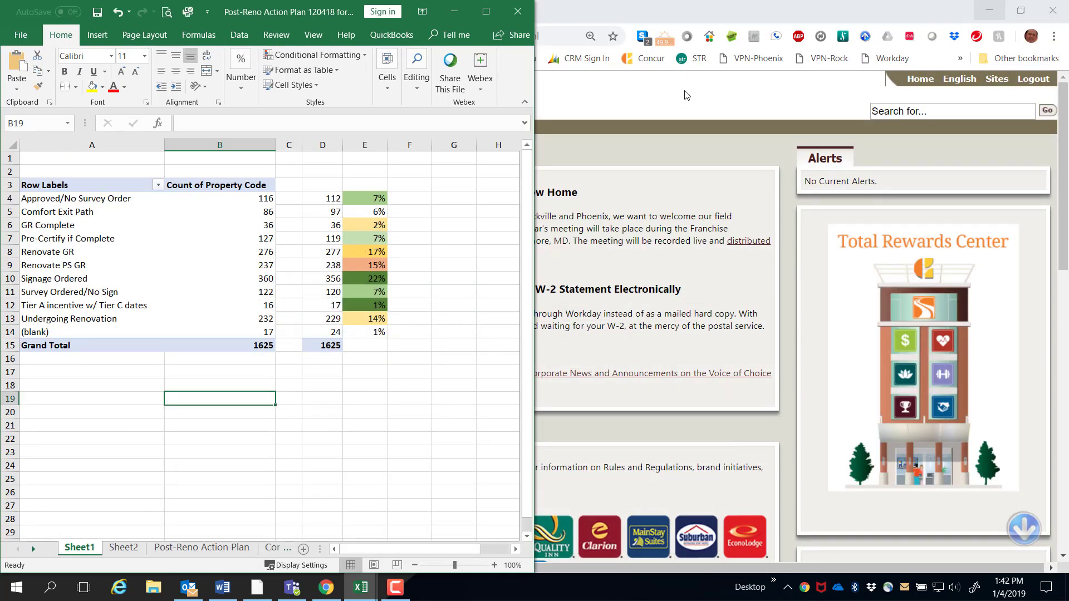
pyautogui.click(517, 12)
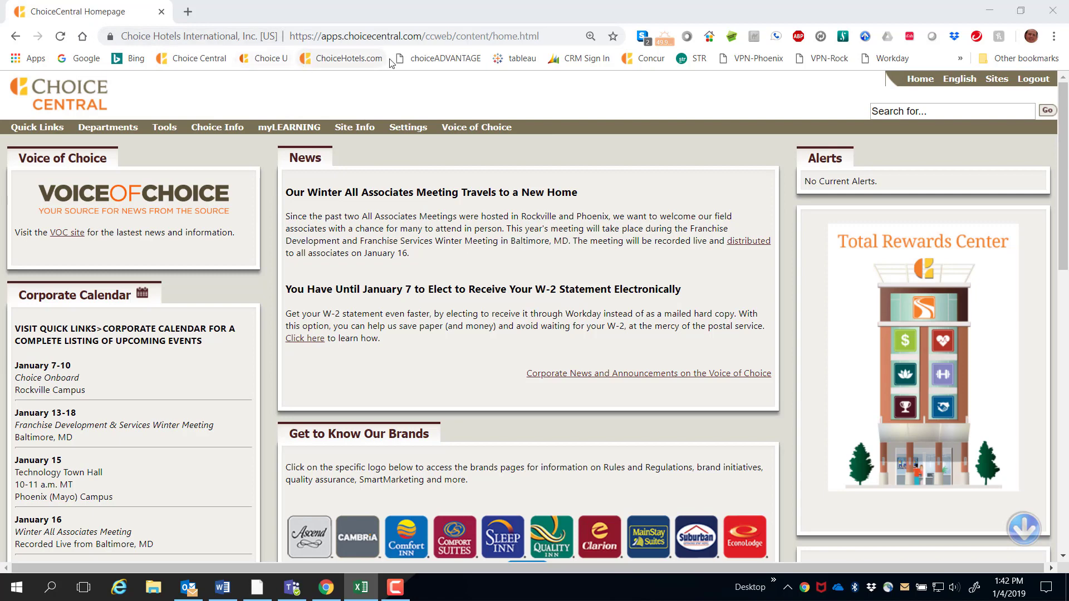
pyautogui.click(797, 99)
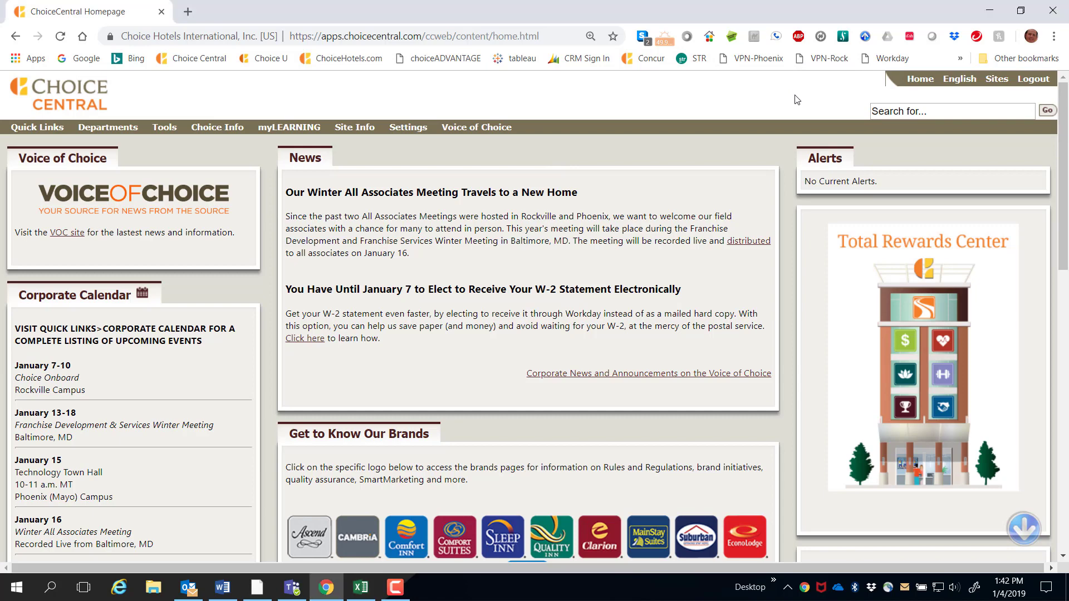
# Switch the ChoiceCentral page to full screen and back twice, and minimize the browser window.
pyautogui.press('F11')
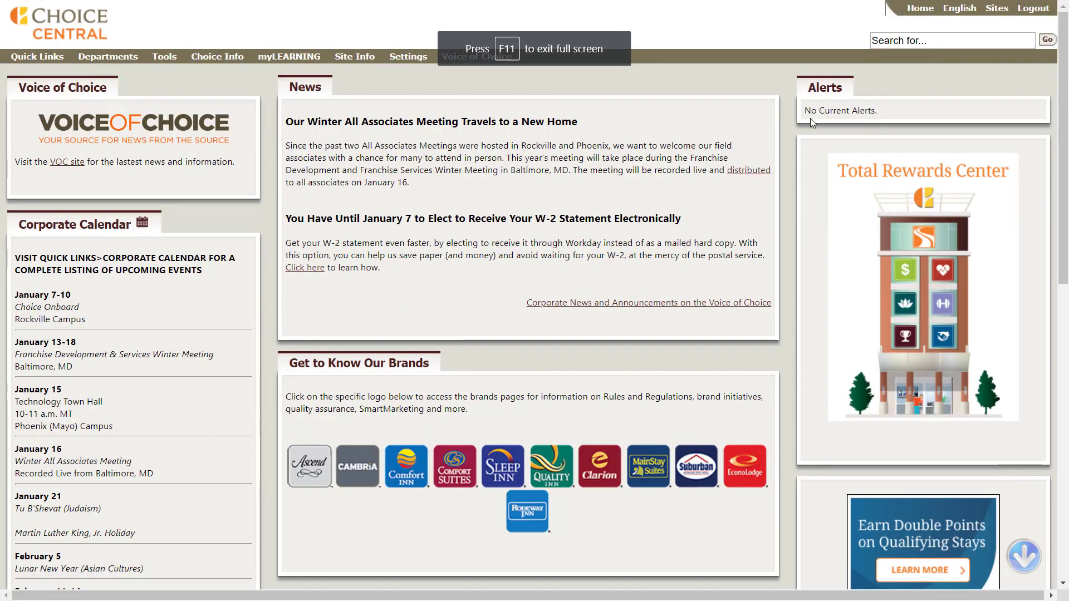
pyautogui.click(218, 57)
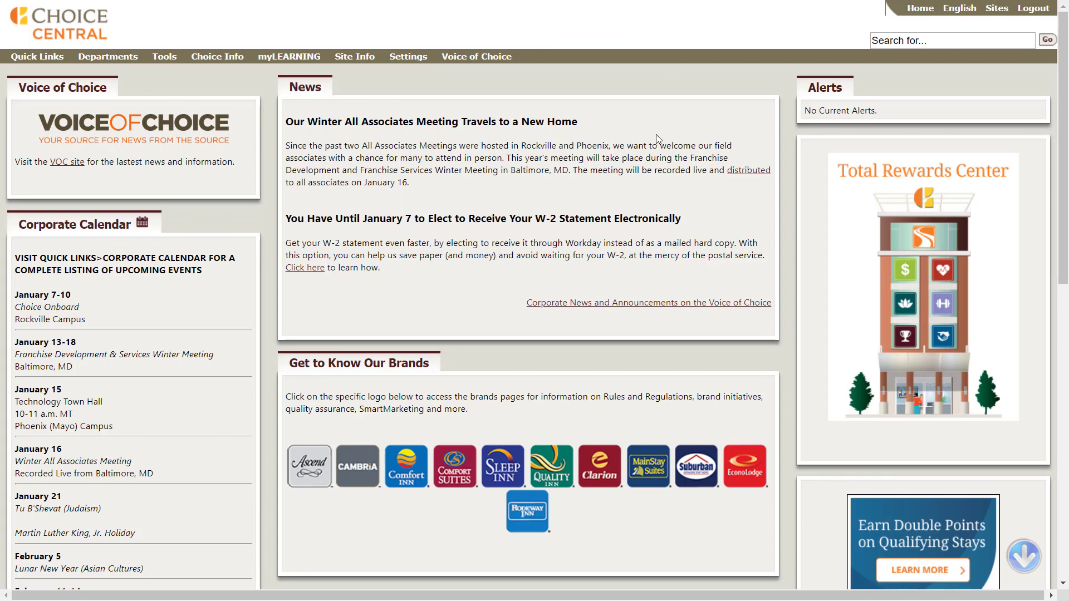
pyautogui.press('F11')
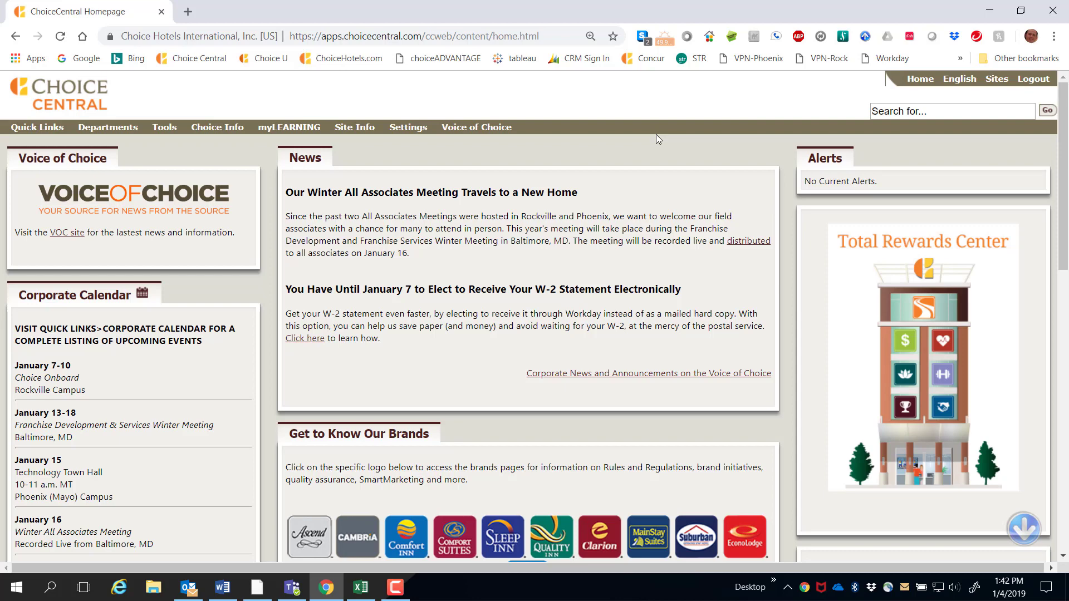
pyautogui.press('F11')
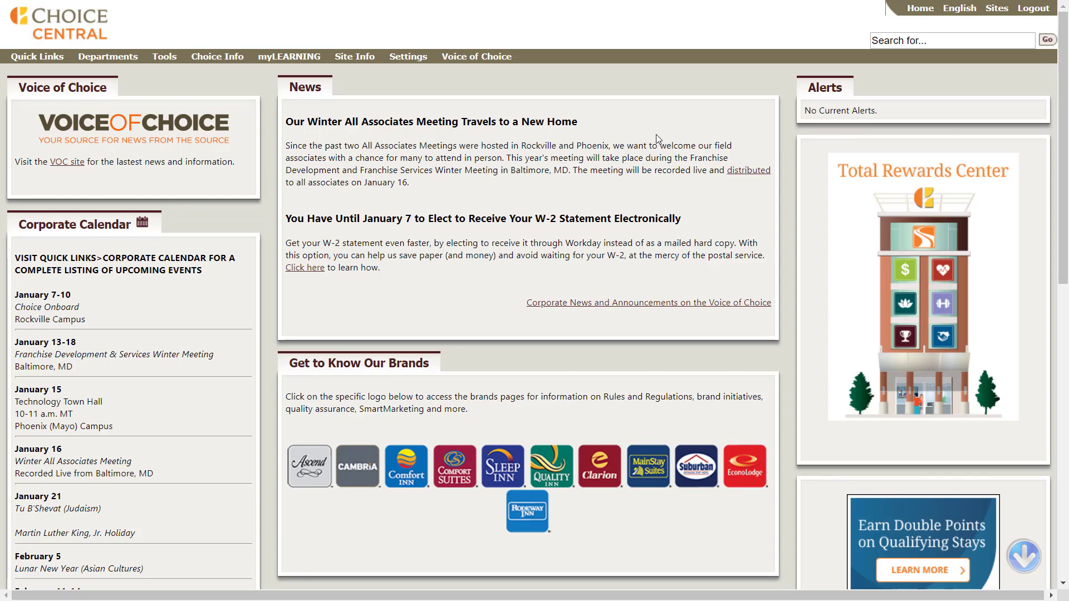
pyautogui.press('F11')
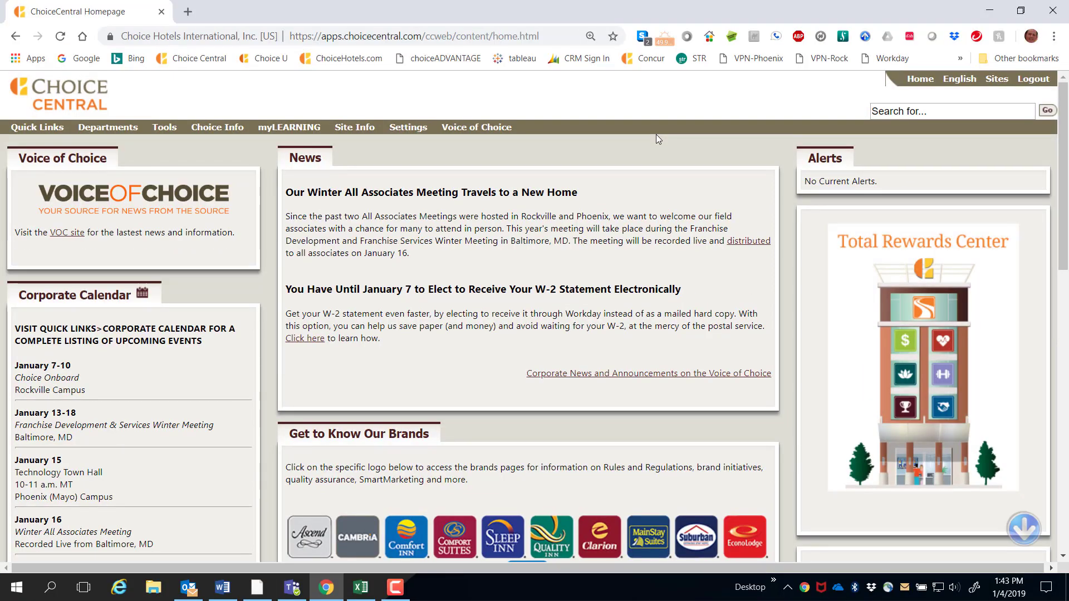
pyautogui.click(989, 12)
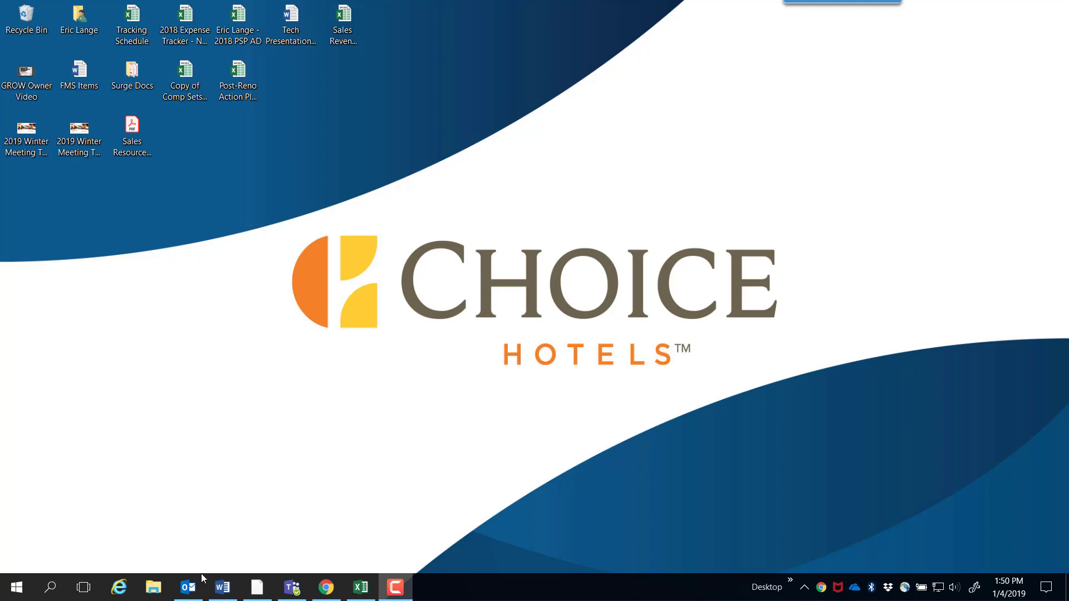
# Switch to Outlook, add the EMV mail folder to Favorites and remove it from Favorites again.
pyautogui.click(189, 585)
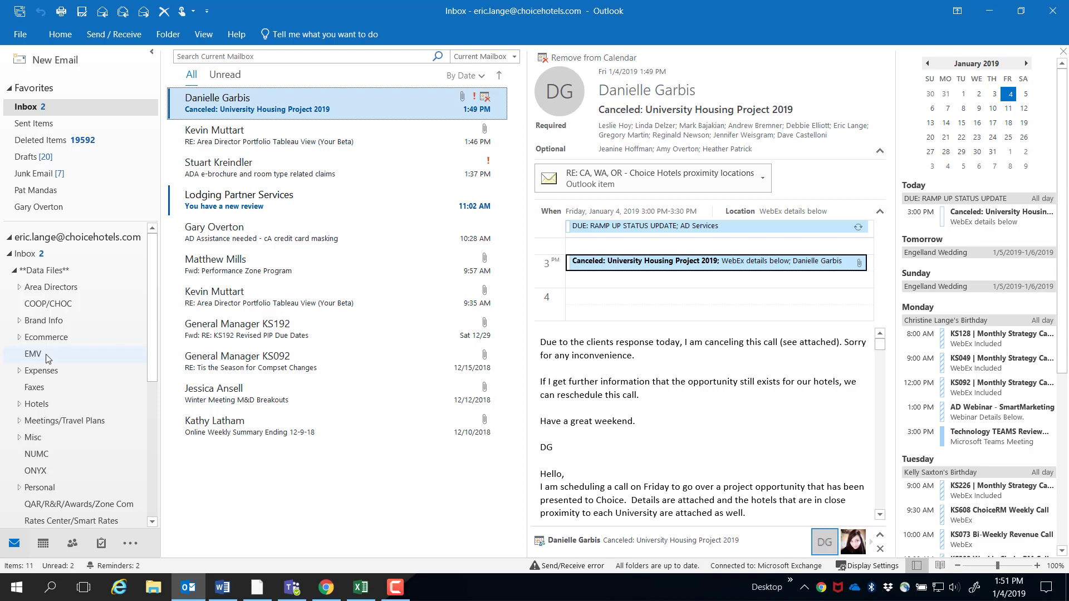
pyautogui.moveTo(47, 358); pyautogui.dragTo(49, 201)
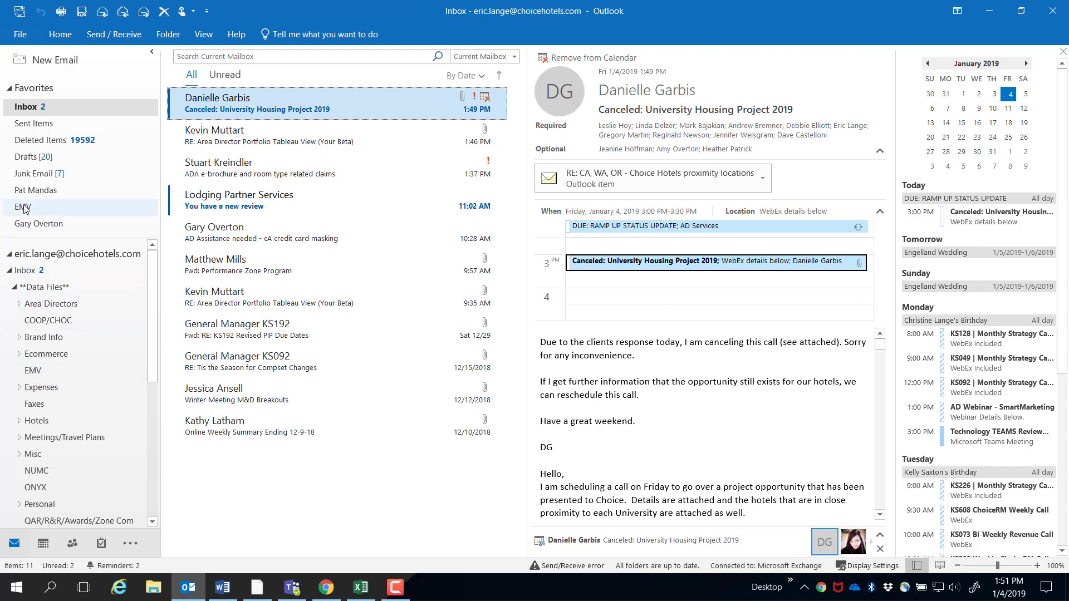
pyautogui.rightClick(71, 211)
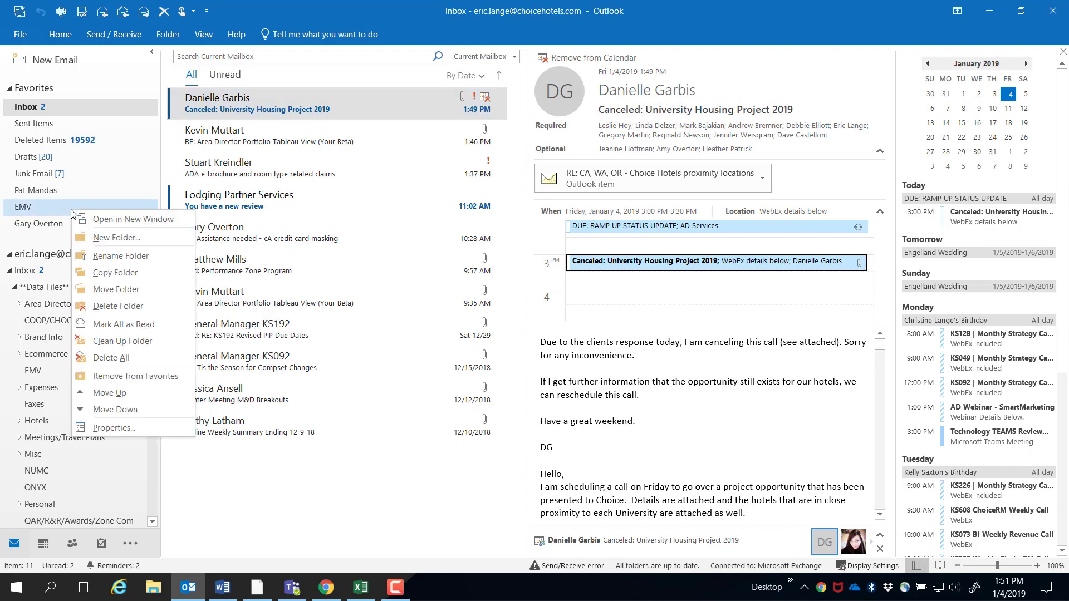
pyautogui.click(128, 377)
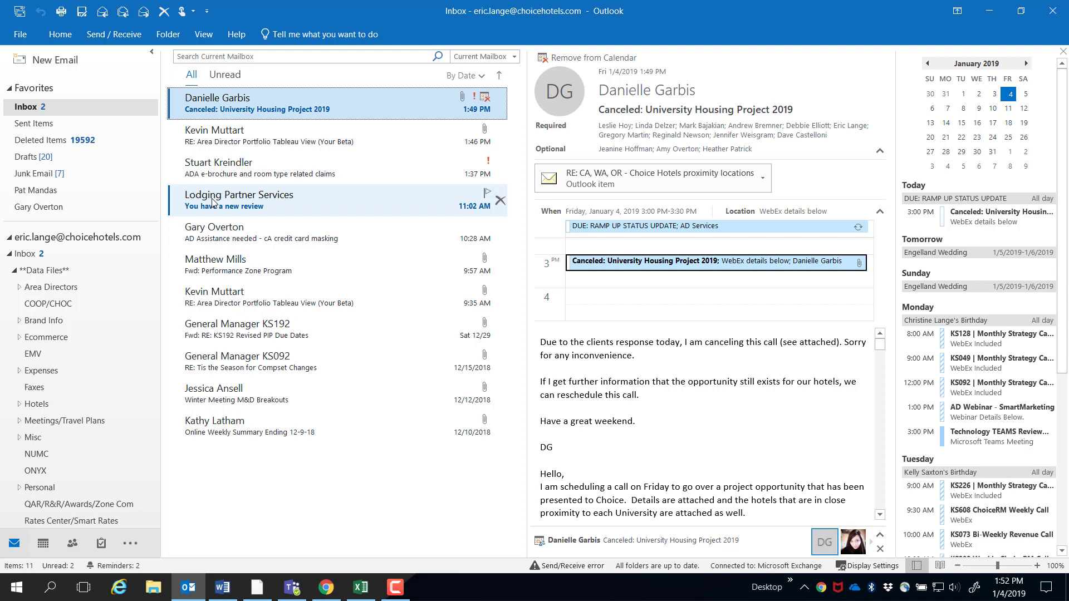
# Block the sender of the Lodging Partner Services message "You have a new review" as junk.
pyautogui.rightClick(212, 201)
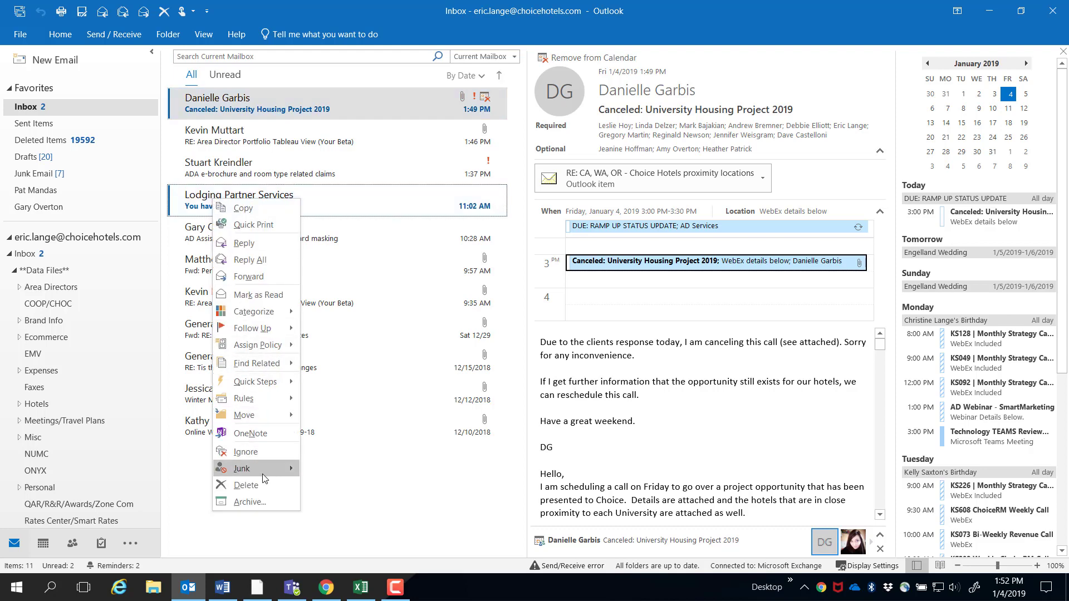
pyautogui.moveTo(265, 478)
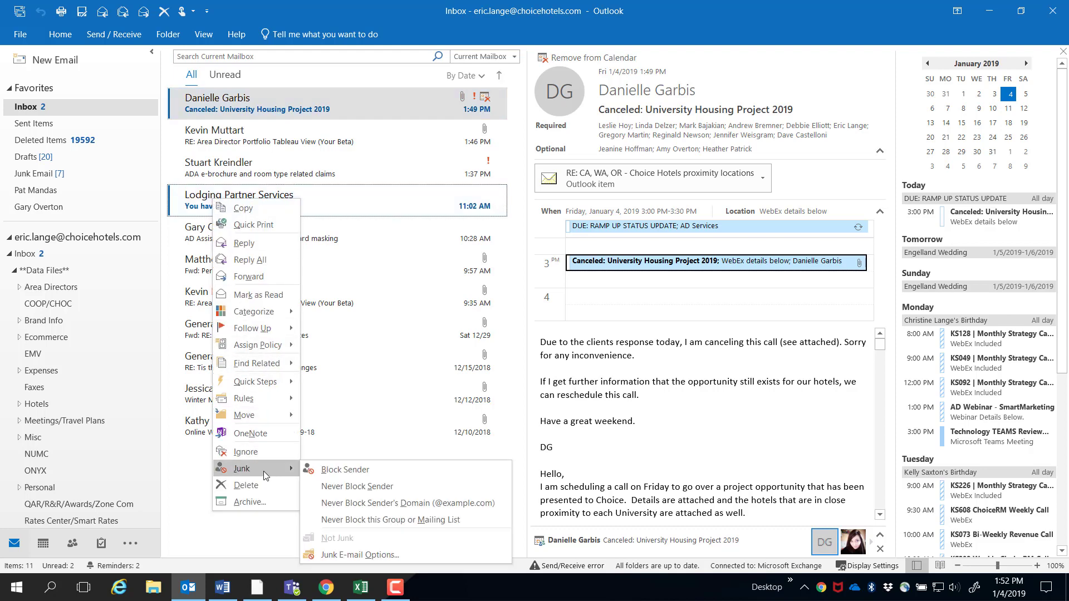
pyautogui.click(326, 471)
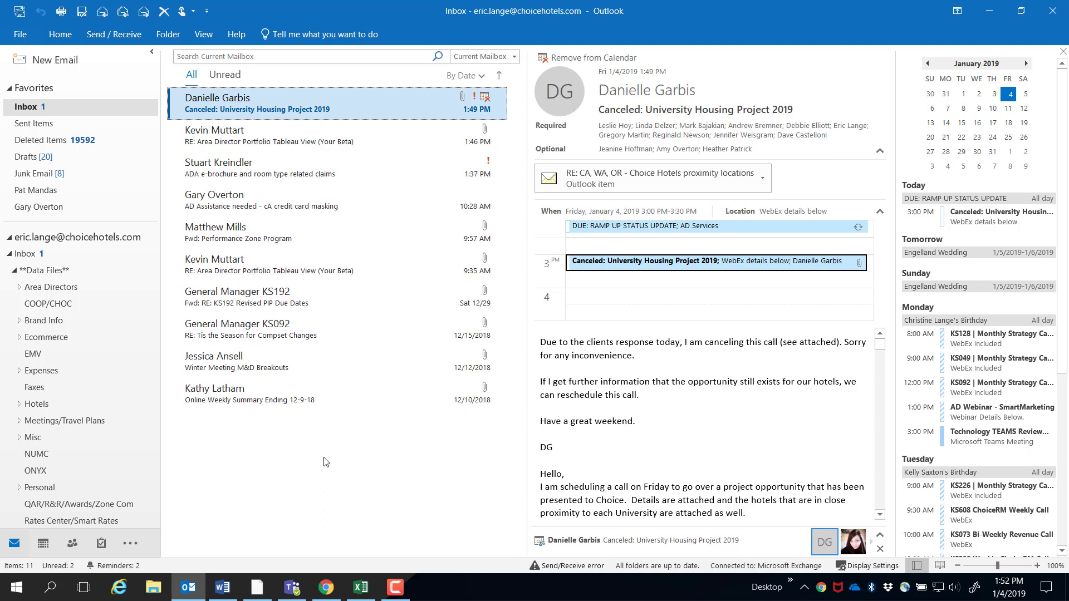
# In the Junk Email folder, delete the messages from "[TrustYou] Update: FW: TrustYou Alerts" through "You have a new review" together, and delete all remaining ones.
pyautogui.click(57, 177)
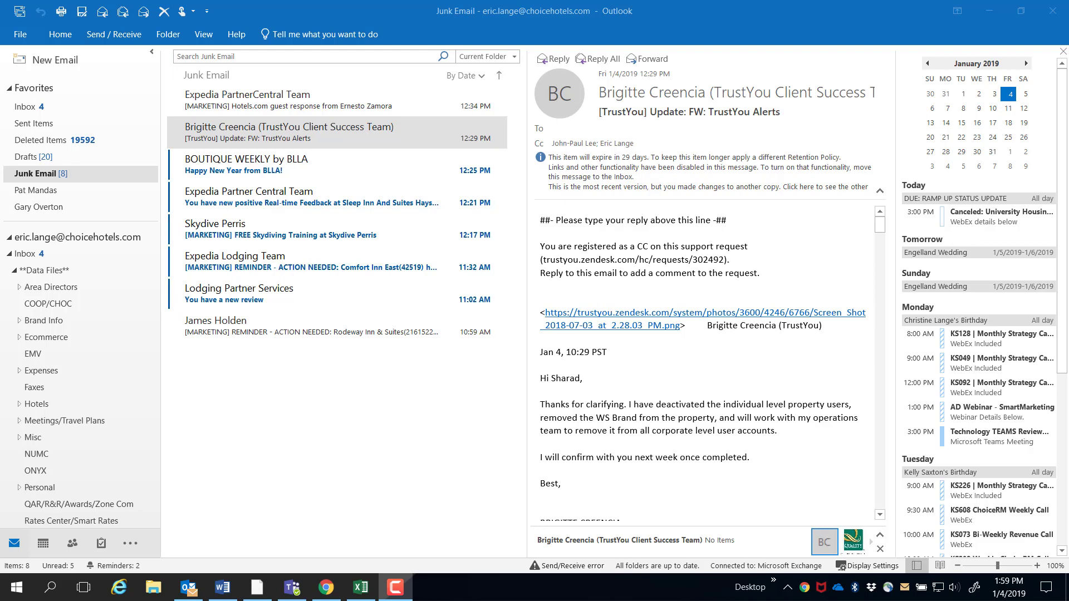
pyautogui.click(357, 138)
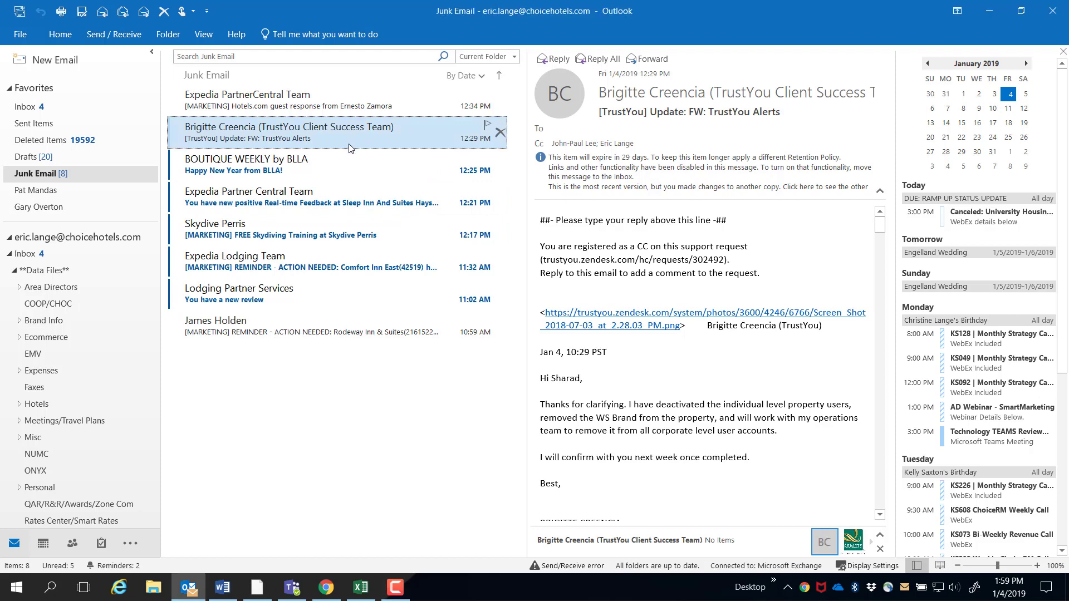
pyautogui.keyDown('shift'); pyautogui.click(338, 298); pyautogui.keyUp('shift')
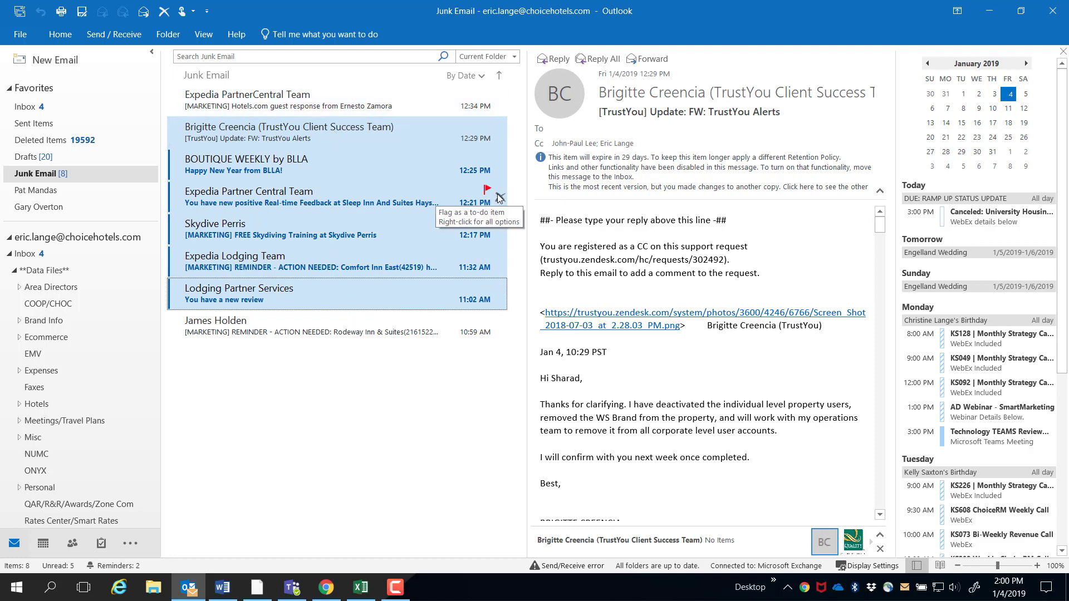
pyautogui.click(500, 197)
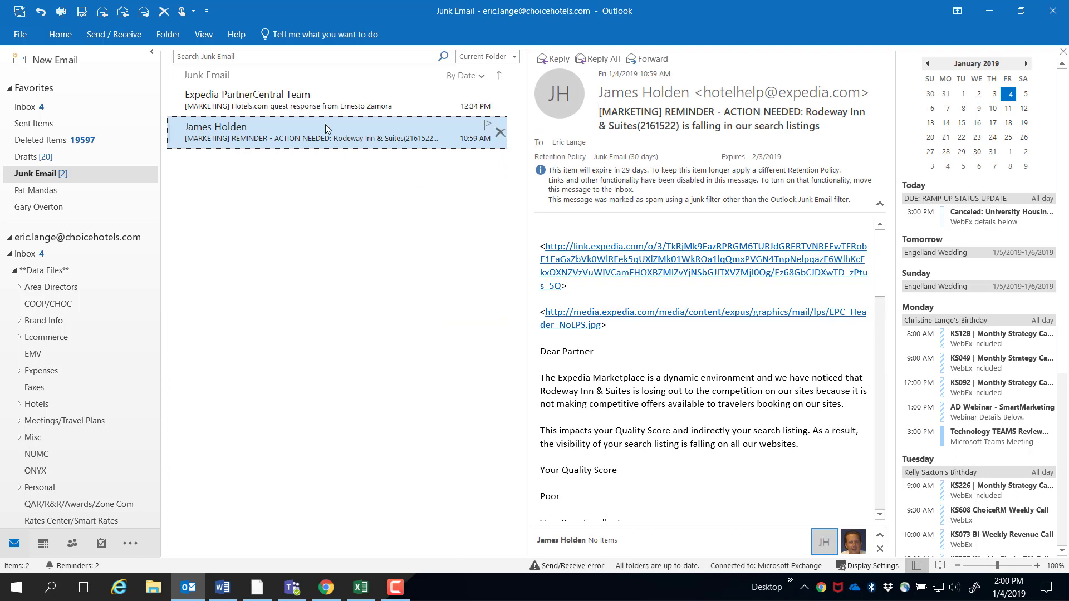
pyautogui.hotkey('ctrl', 'a')
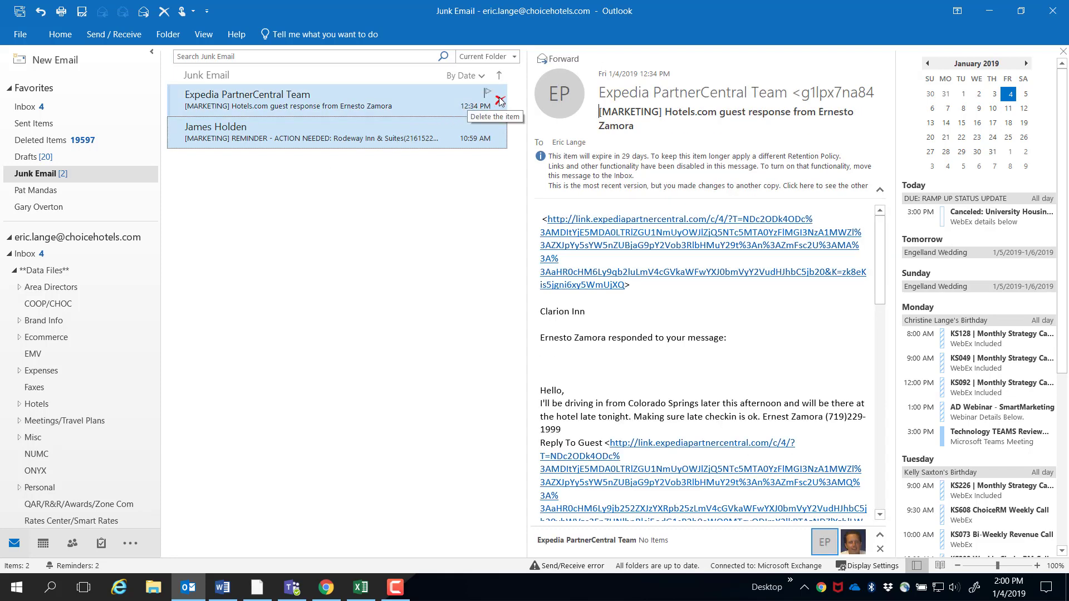
pyautogui.click(500, 102)
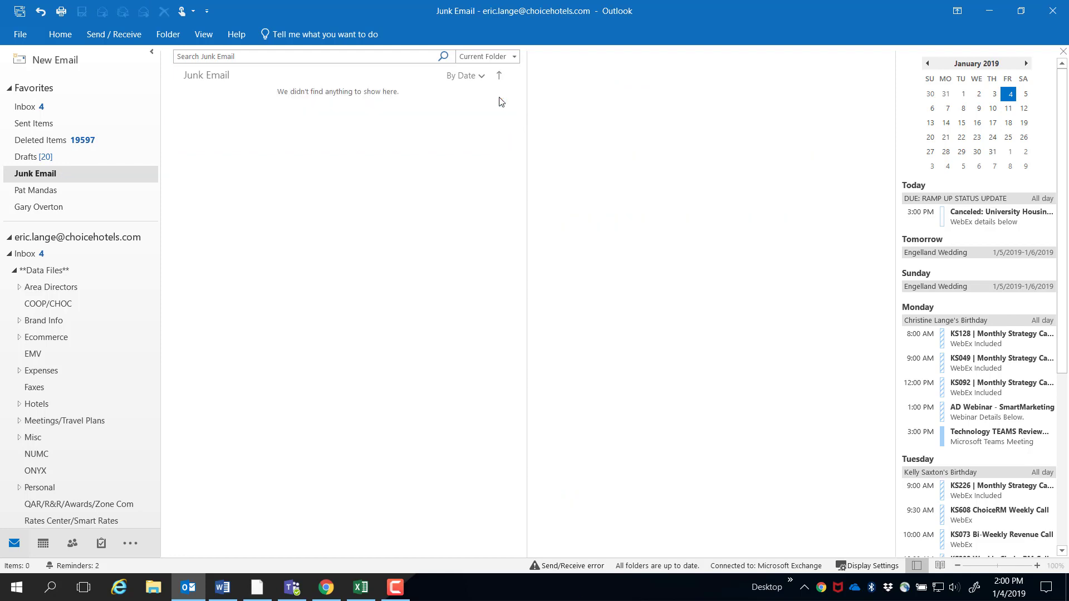
# Copy the Inbox message "FRANCHISE COMMITTEE MINUTES #43" into the KS127 CI Great Bend and KS128 CS Salina folders.
pyautogui.hotkey('ctrl', 'shift', 'i')
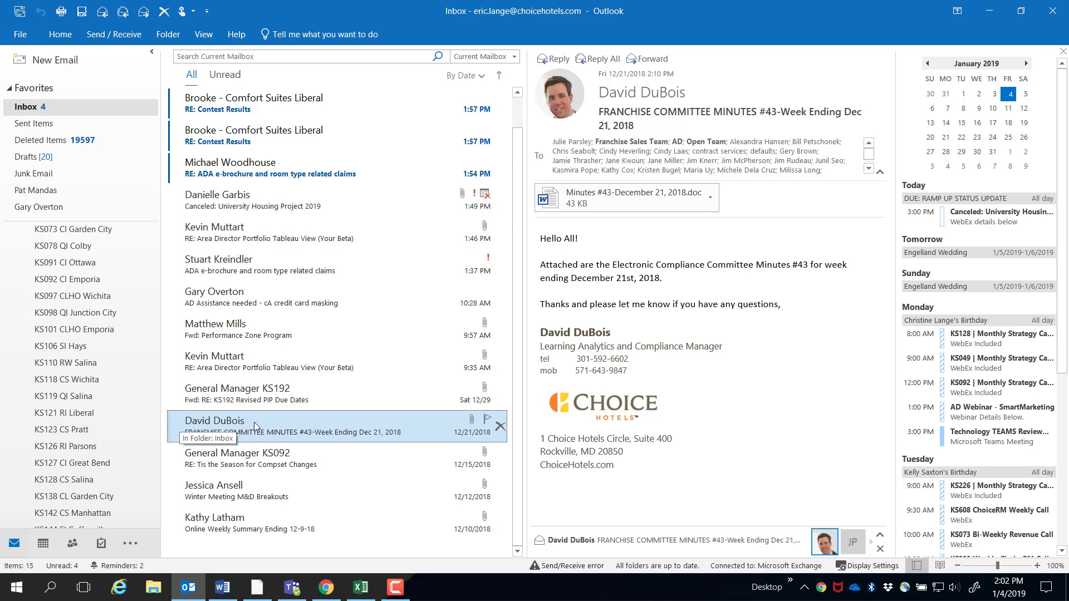
pyautogui.moveTo(243, 423); pyautogui.dragTo(109, 470)
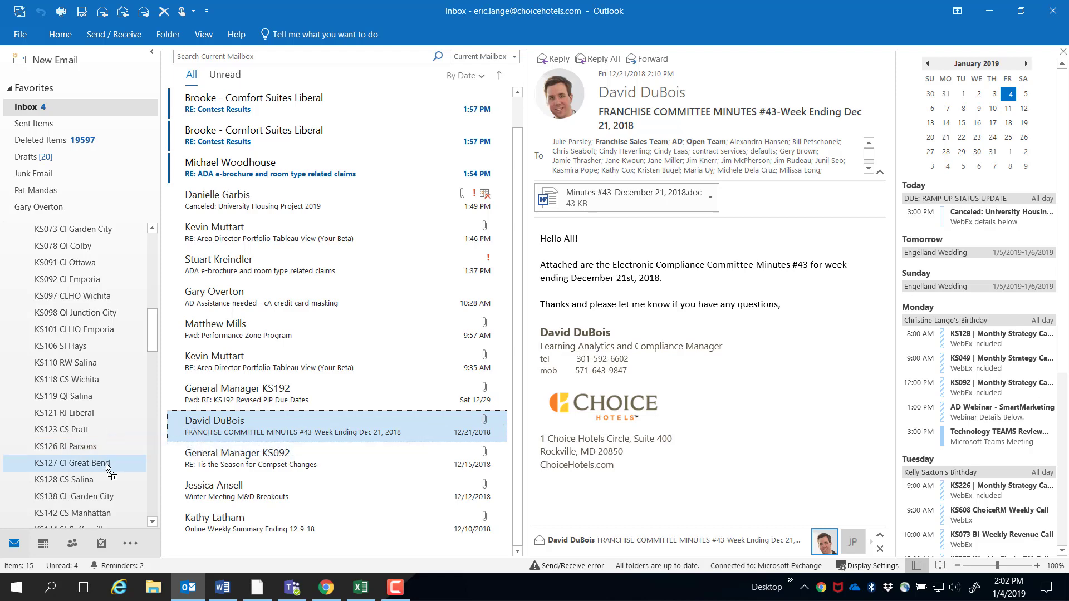
pyautogui.moveTo(210, 433); pyautogui.dragTo(107, 482)
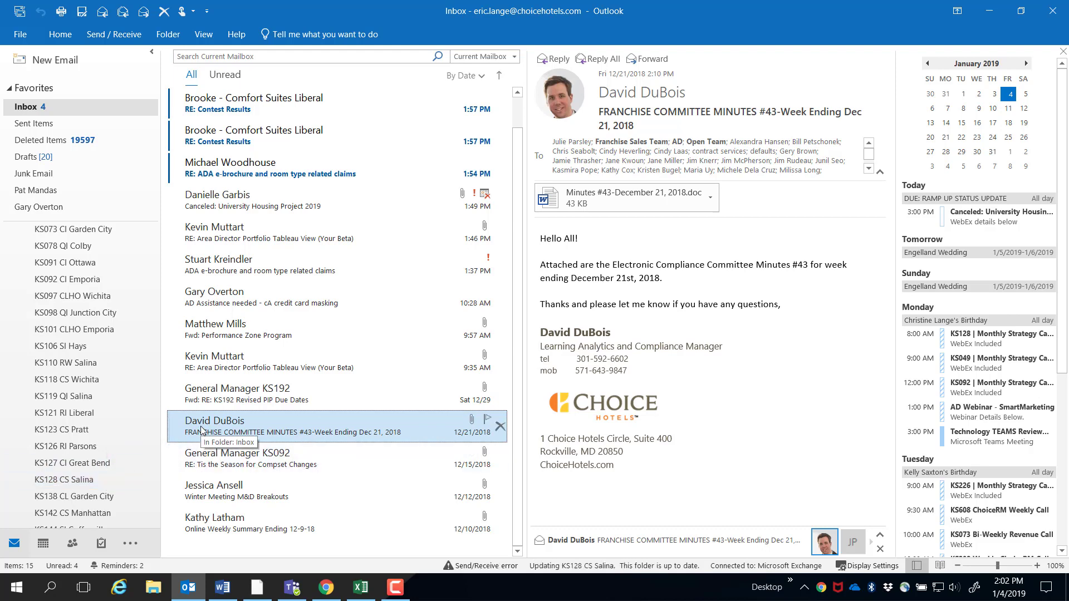
# Check the KS127 CI Great Bend folder, the Inbox and the KS128 CS Salina folder for the committee minutes message.
pyautogui.click(117, 464)
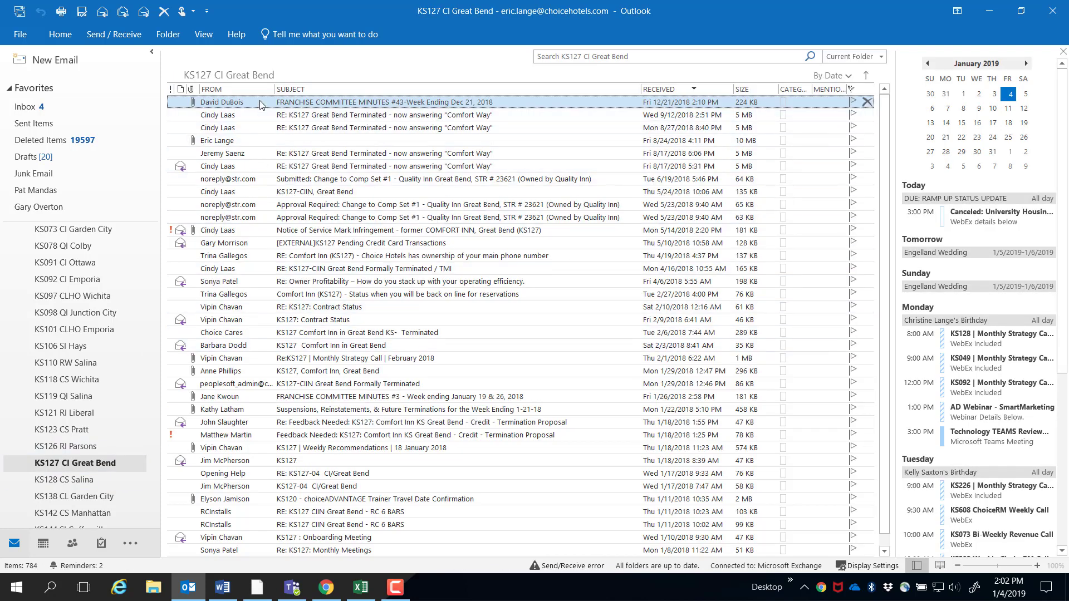
pyautogui.click(59, 111)
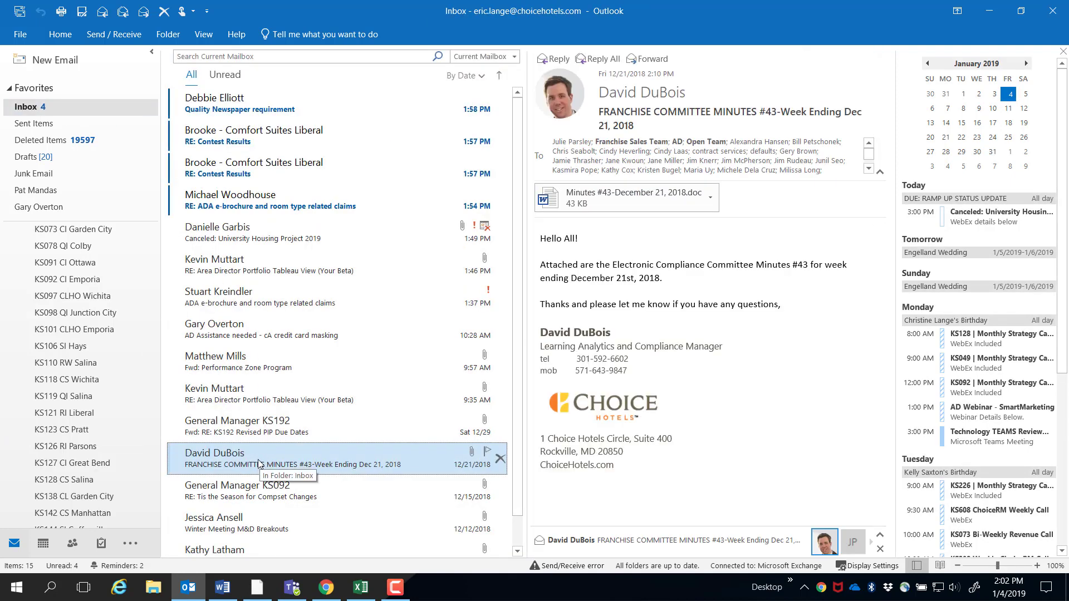
pyautogui.click(88, 481)
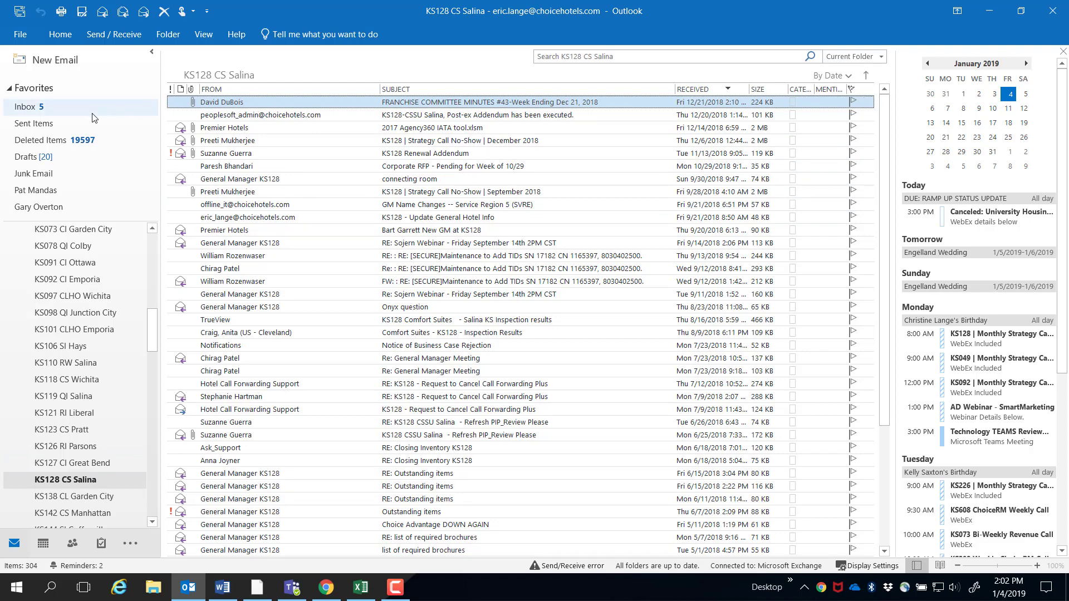
# Return to the Inbox from the KS128 CS Salina folder.
pyautogui.click(62, 106)
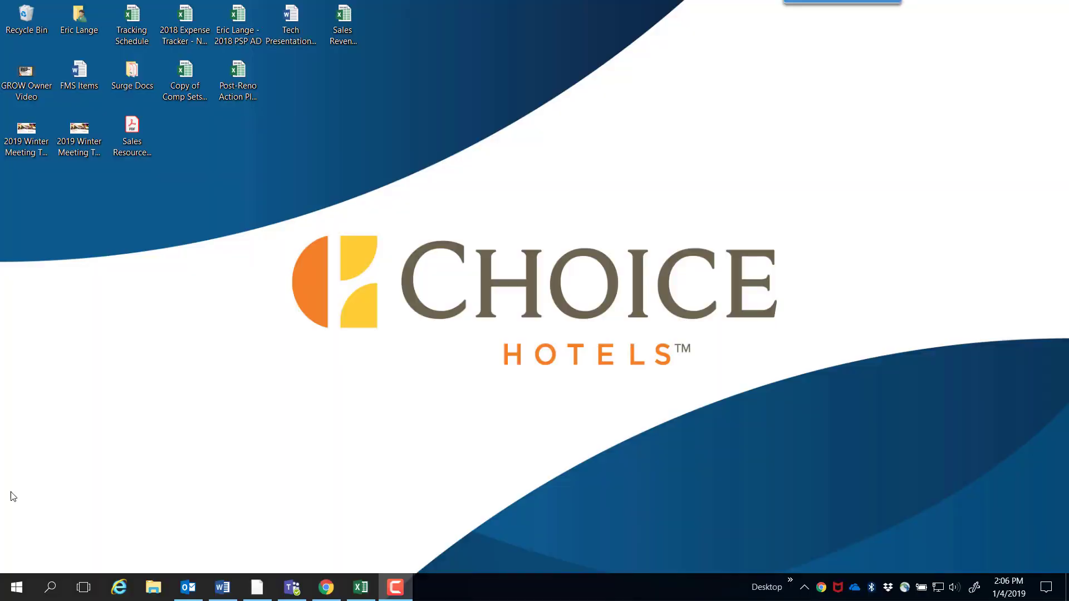
# Open the Sales Resources PDF from the desktop and magnify its page in full-screen view.
pyautogui.click(139, 126)
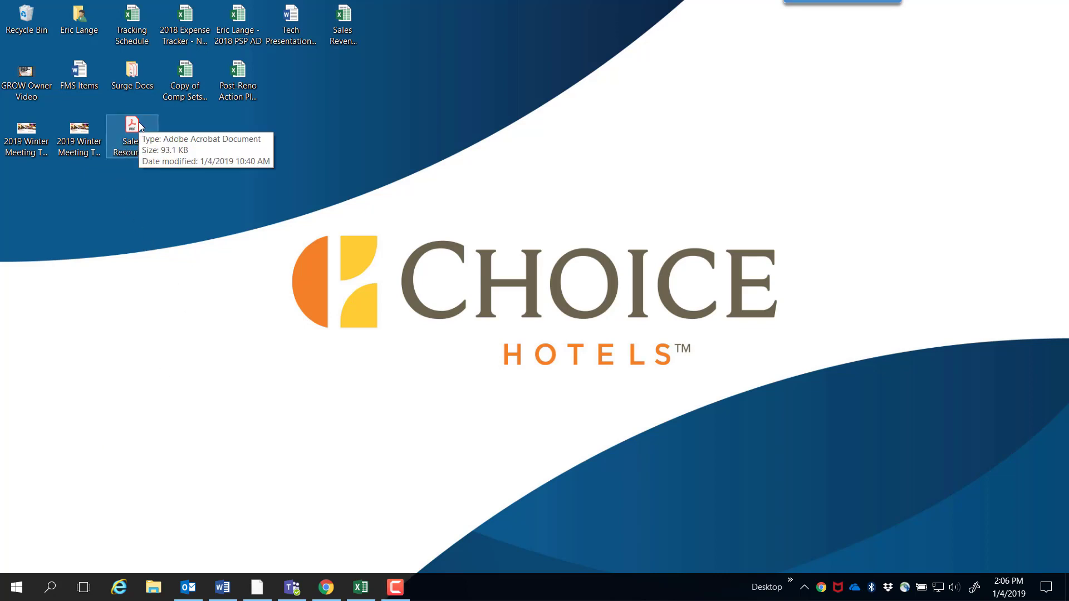
pyautogui.doubleClick(140, 126)
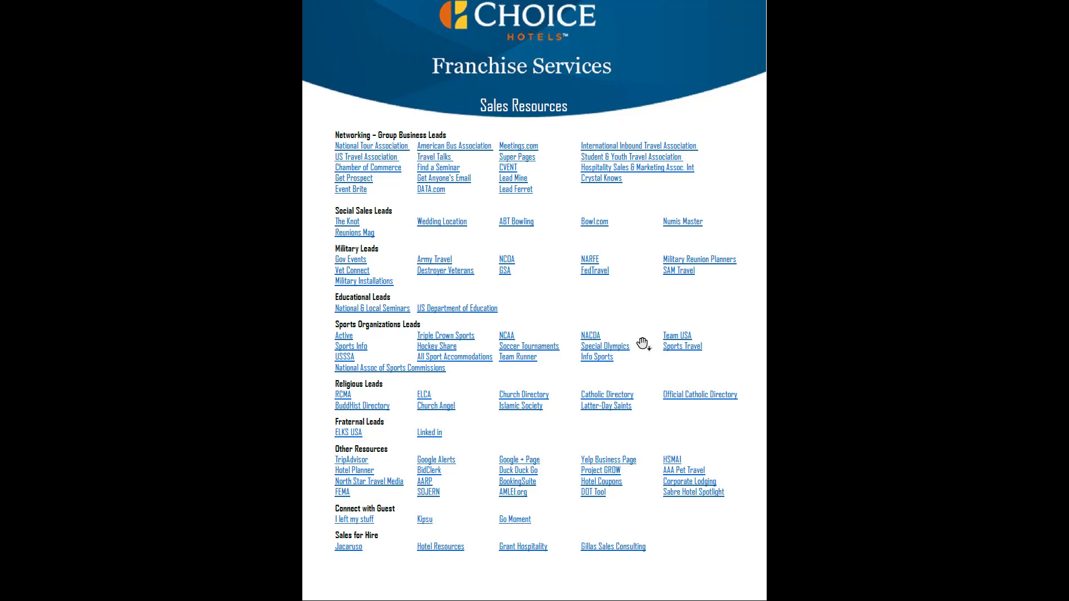
pyautogui.hotkey('ctrl', '+')
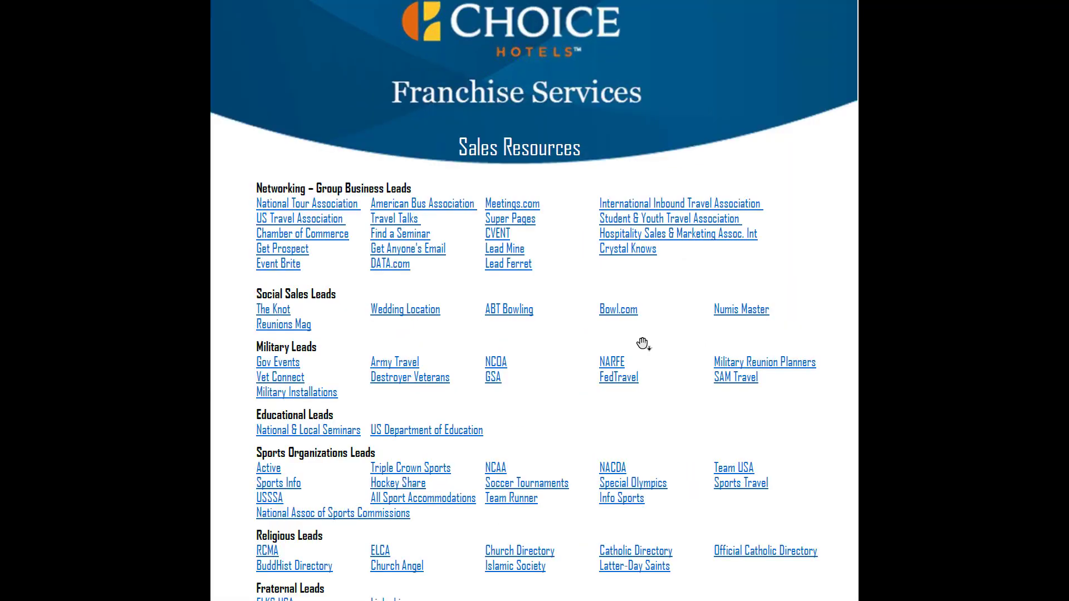
pyautogui.hotkey('ctrl', '+')
pyautogui.hotkey('ctrl', '+')
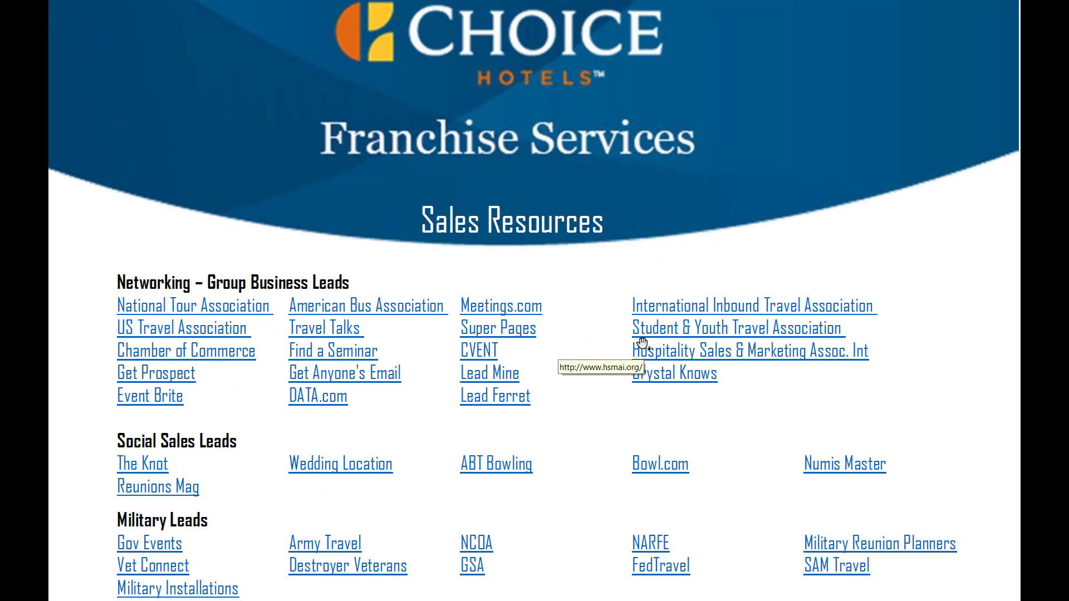
# Zoom the Sales Resources page out and back in, and close the PDF.
pyautogui.hotkey('ctrl', '-')
pyautogui.hotkey('ctrl', '-')
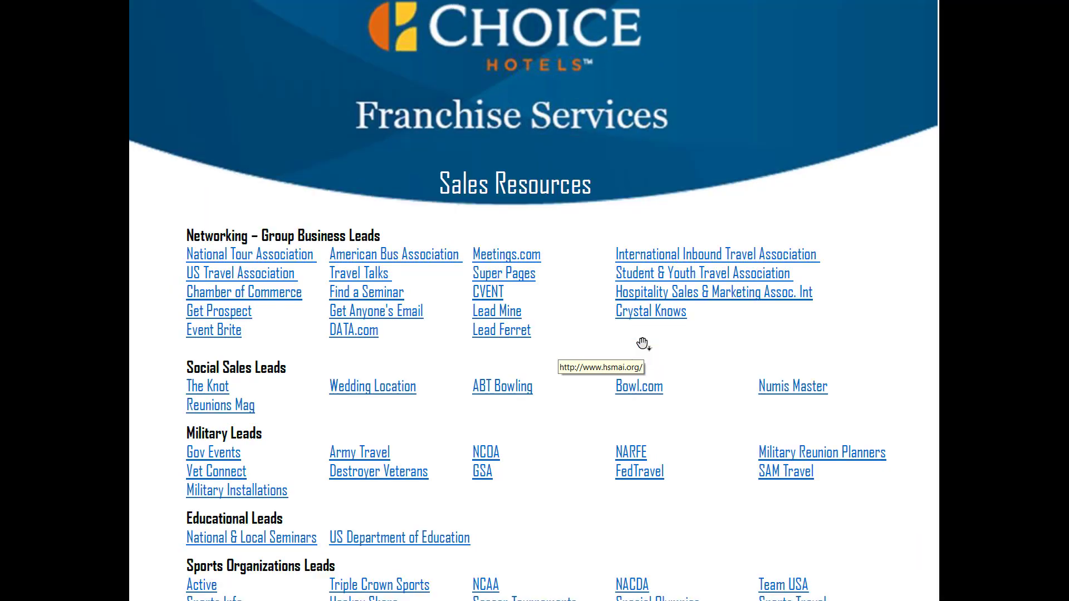
pyautogui.hotkey('ctrl', '+')
pyautogui.hotkey('ctrl', '+')
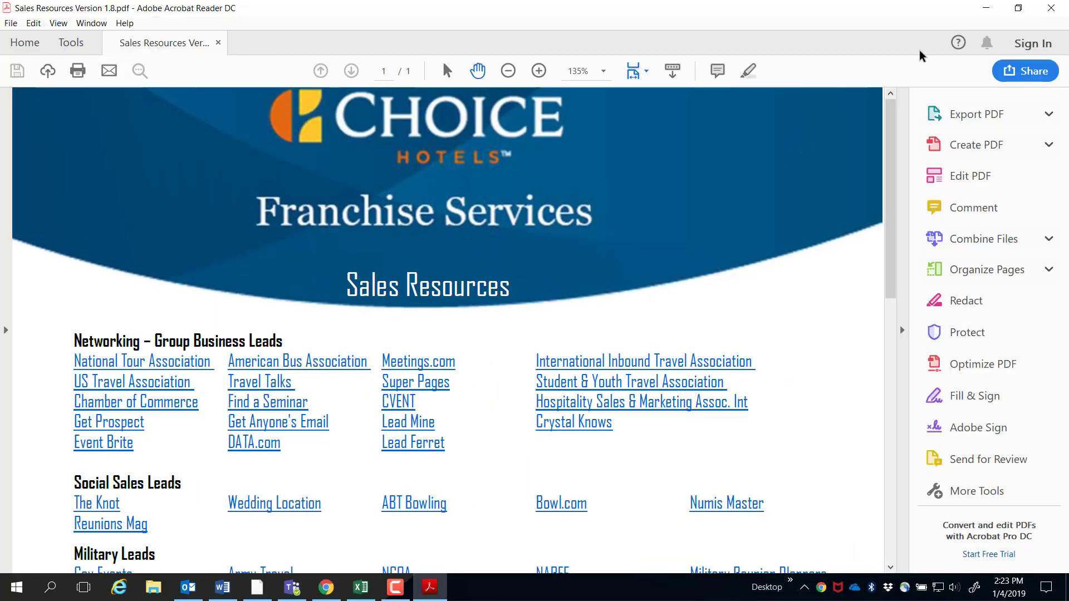
pyautogui.click(1051, 9)
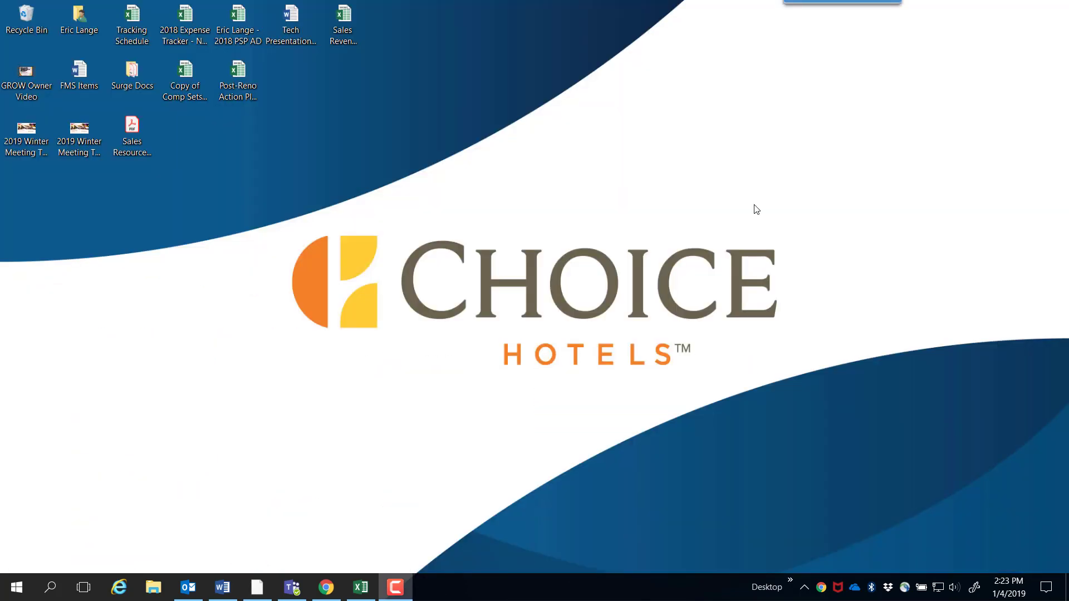